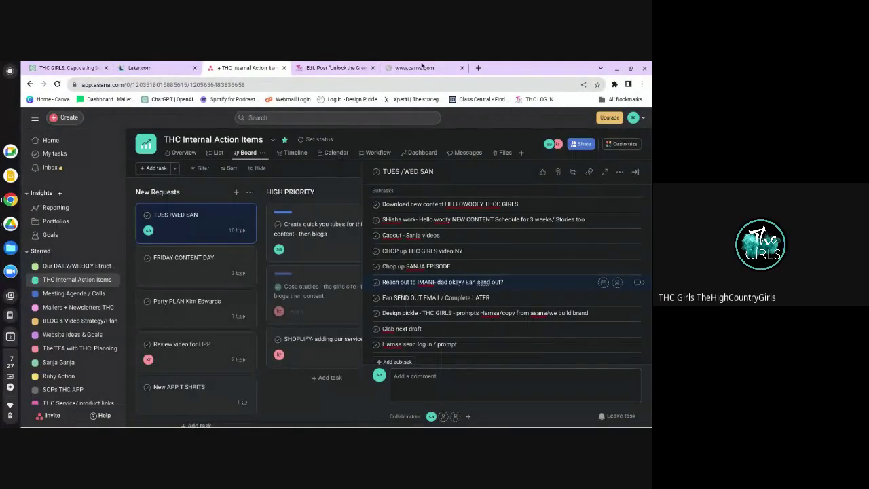
- Switch to the Canva tab after a brief look at the Edit Post tab
click(423, 66)
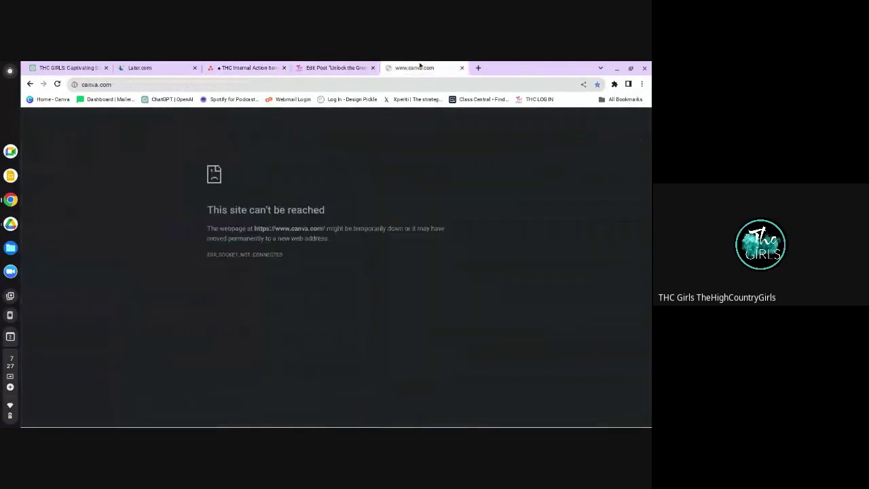
click(354, 68)
click(416, 66)
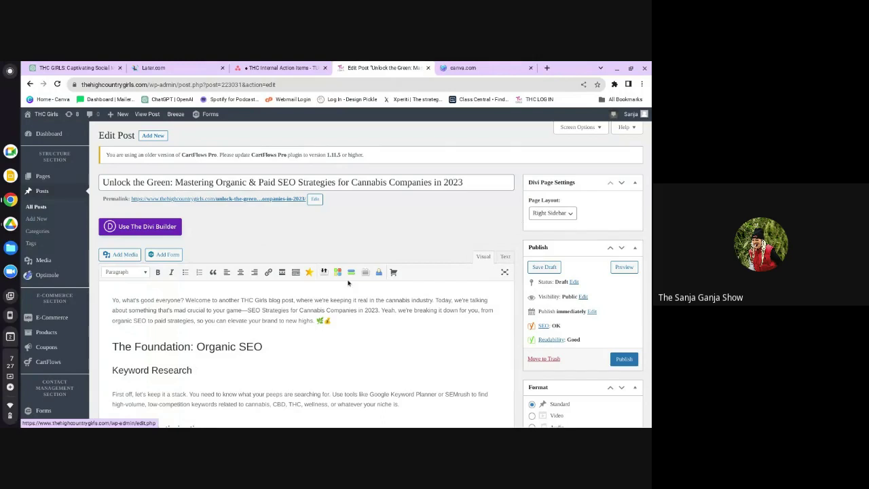
- Scroll the Unlock the Green draft down to the Yoast SEO box showing keyphrase 'organic'
scroll(429, 246, down, 2)
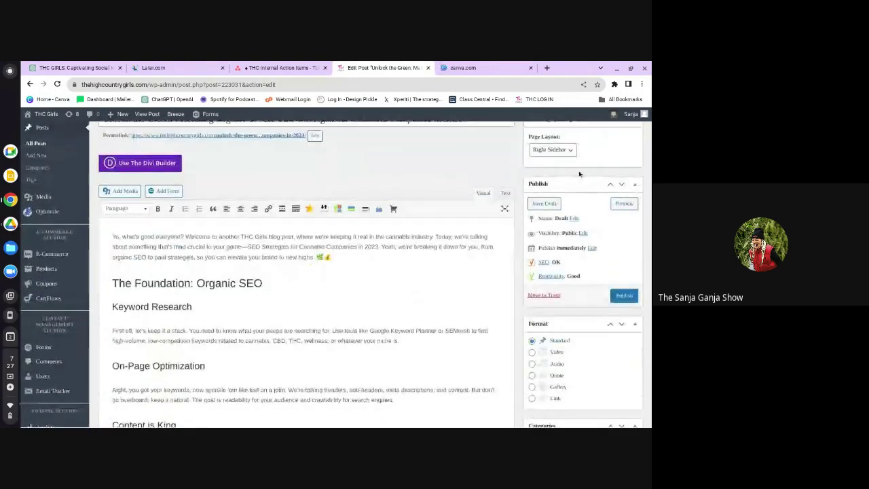
scroll(579, 174, down, 3)
scroll(579, 173, down, 1)
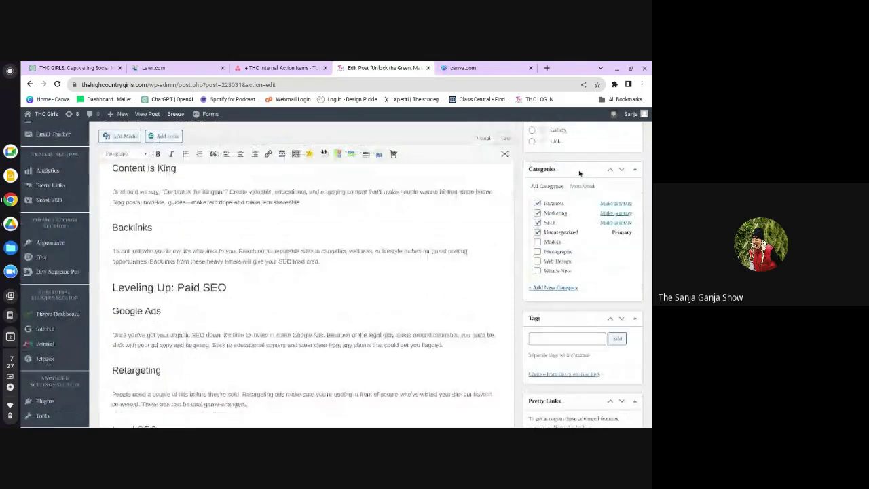
scroll(580, 173, down, 2)
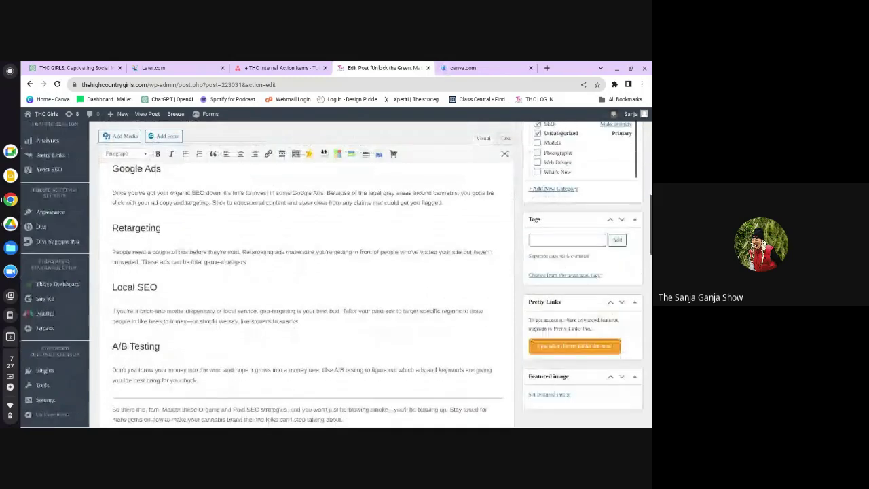
scroll(584, 153, down, 1)
scroll(408, 262, up, 5)
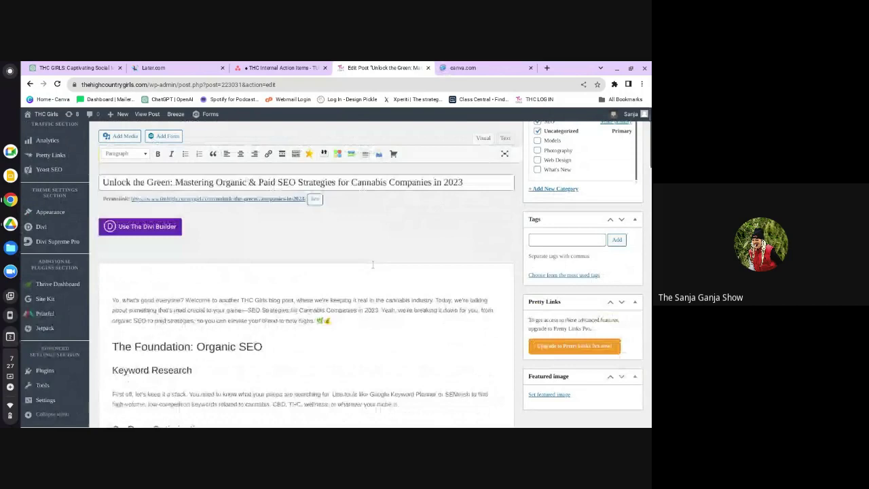
scroll(373, 265, up, 3)
scroll(164, 339, down, 1)
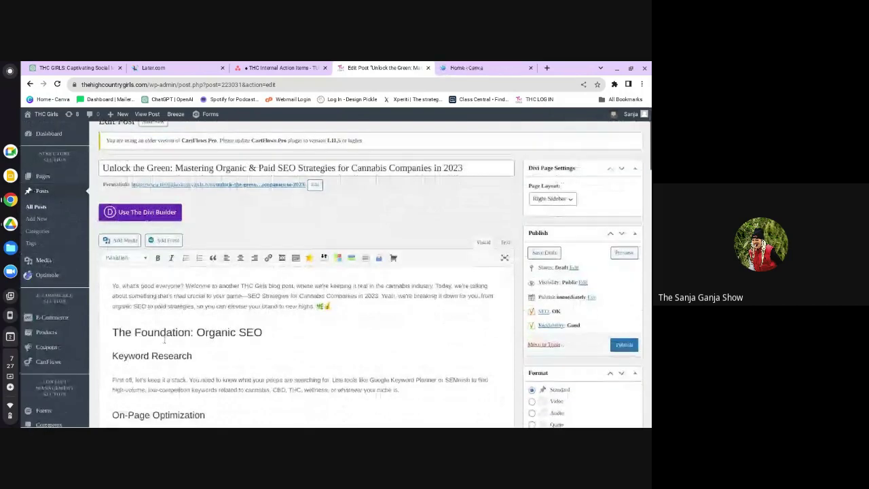
scroll(164, 340, down, 5)
scroll(164, 339, down, 3)
scroll(163, 340, down, 2)
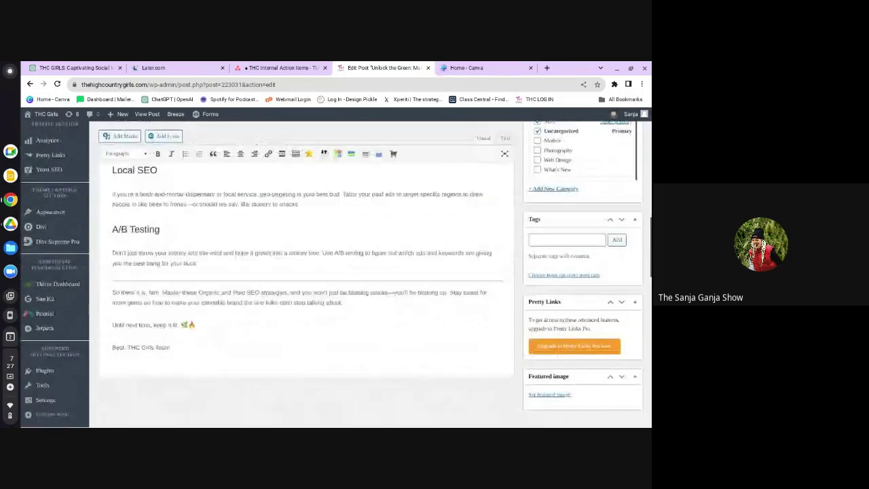
scroll(163, 339, down, 1)
scroll(306, 272, down, 1)
scroll(306, 271, down, 4)
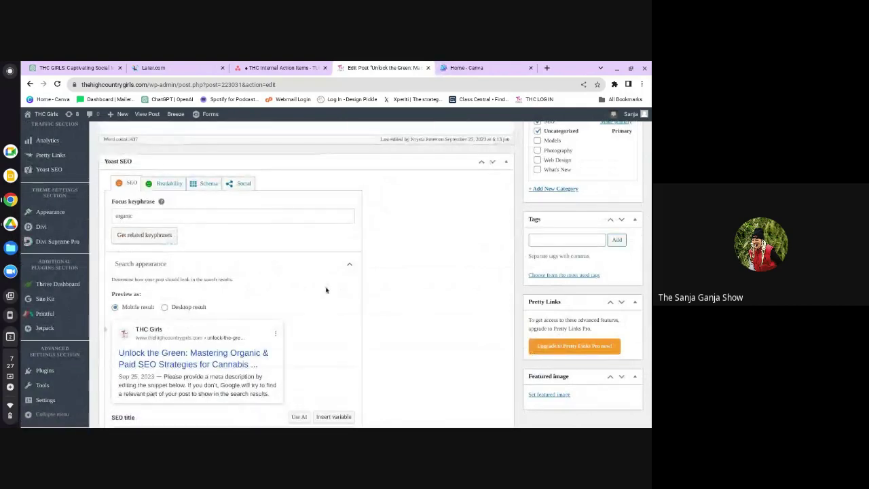
scroll(380, 328, down, 3)
scroll(380, 328, down, 1)
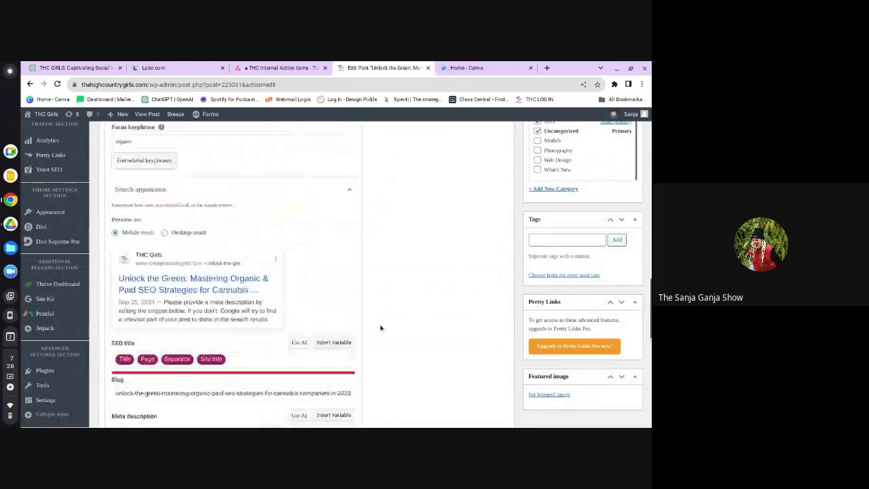
scroll(380, 328, up, 1)
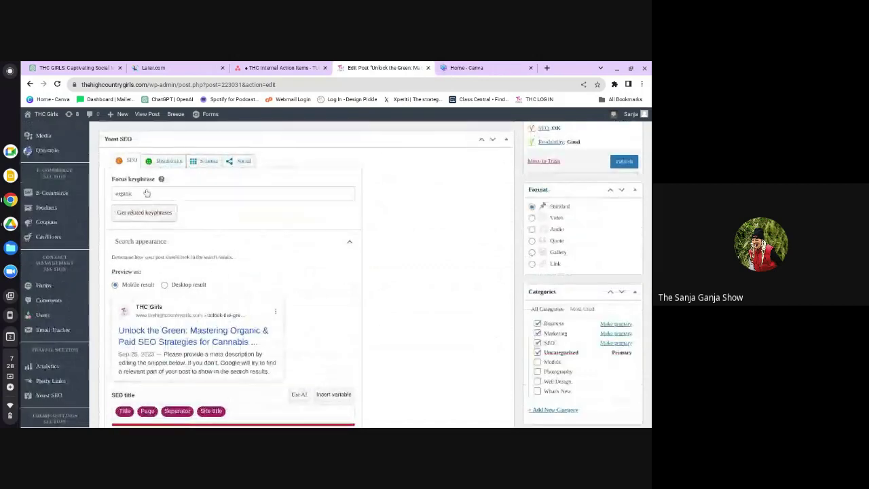
scroll(273, 176, up, 5)
scroll(273, 176, up, 1)
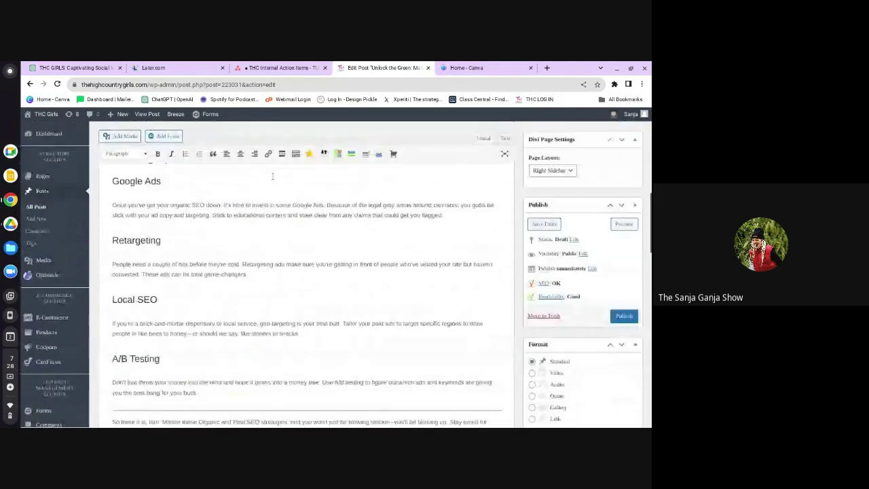
scroll(273, 176, up, 1)
scroll(97, 275, up, 10)
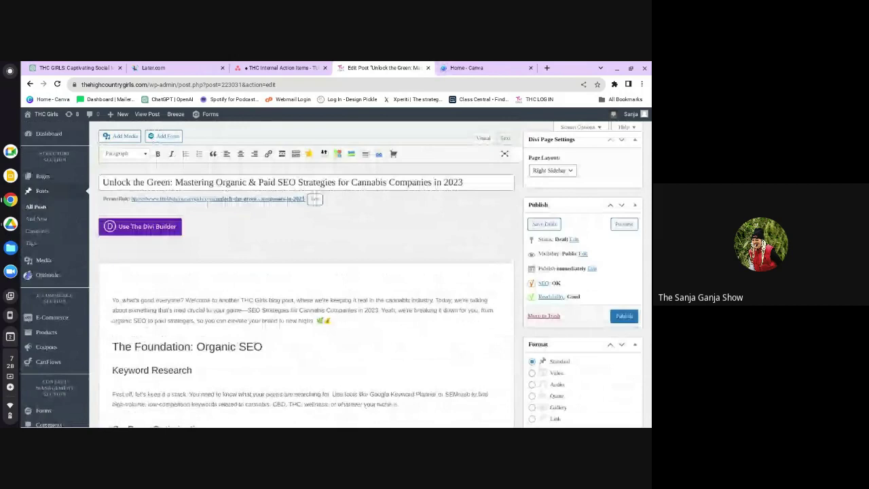
scroll(97, 275, up, 3)
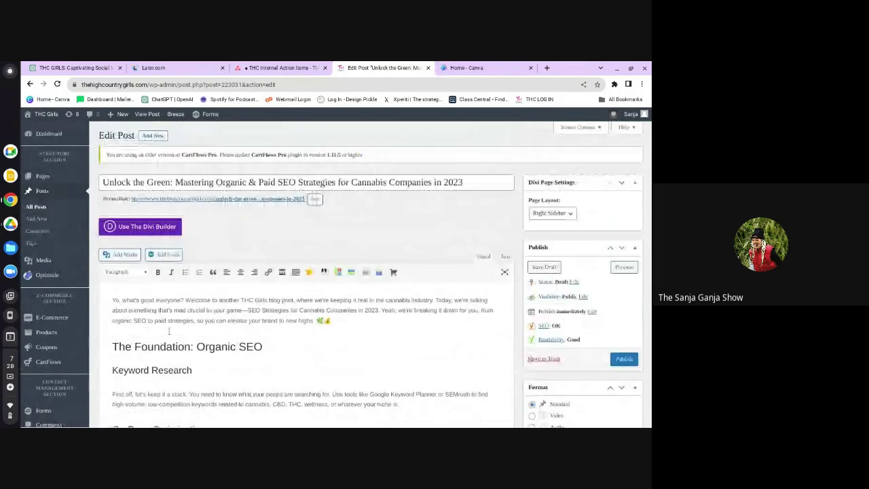
right_click(116, 300)
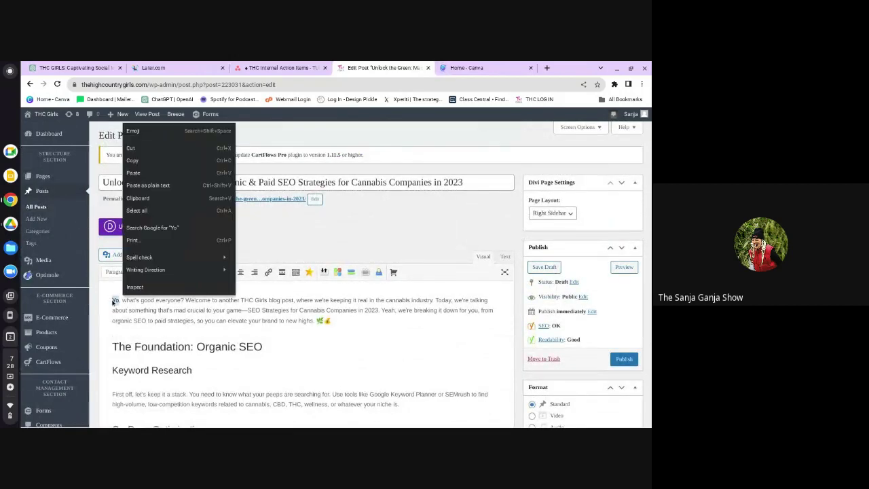
click(113, 300)
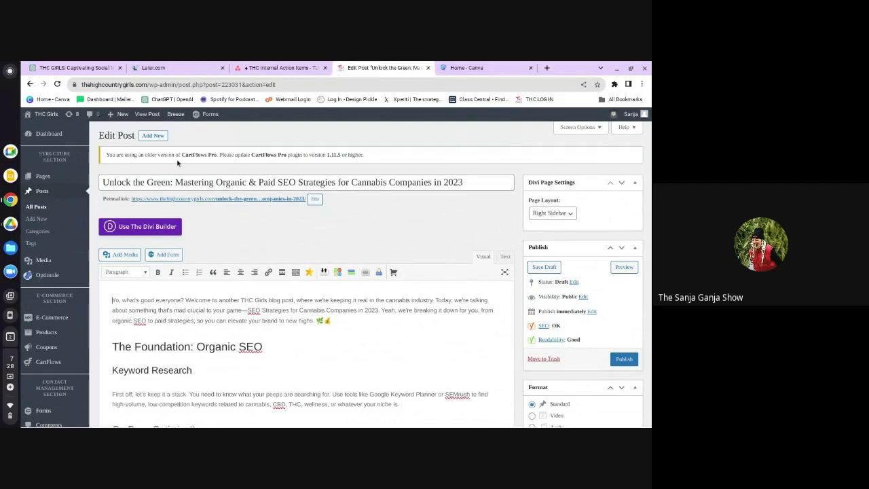
scroll(175, 182, down, 1)
scroll(176, 183, down, 15)
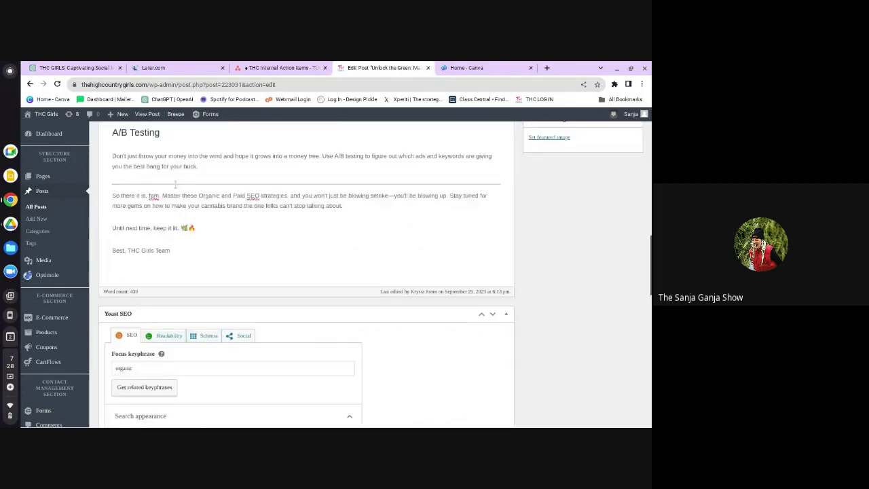
scroll(175, 183, down, 5)
scroll(175, 184, down, 1)
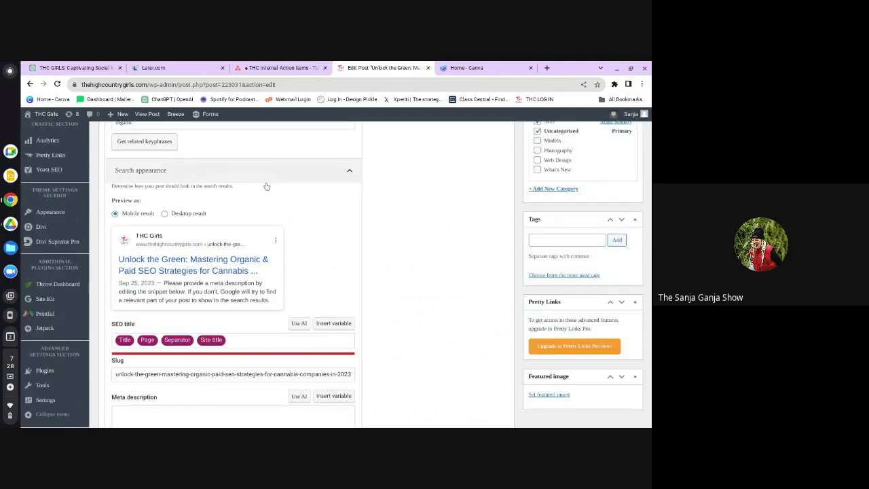
scroll(266, 185, up, 2)
scroll(267, 186, down, 2)
scroll(267, 186, down, 2)
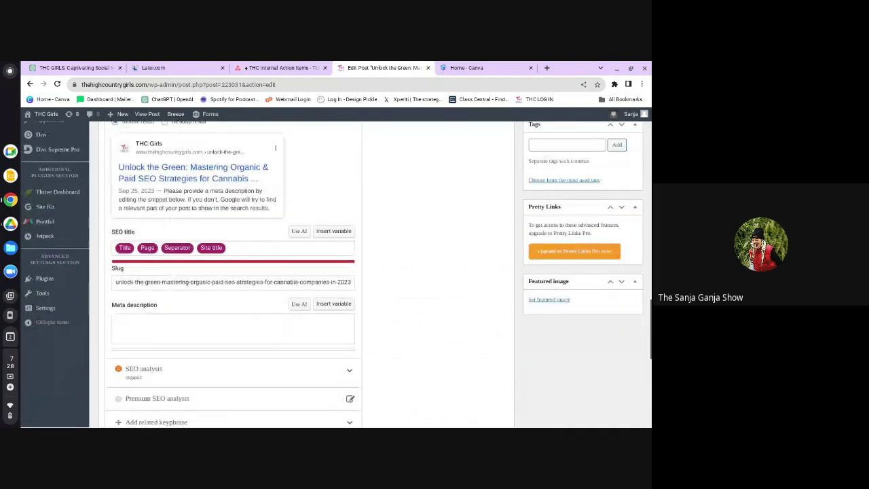
scroll(250, 186, down, 5)
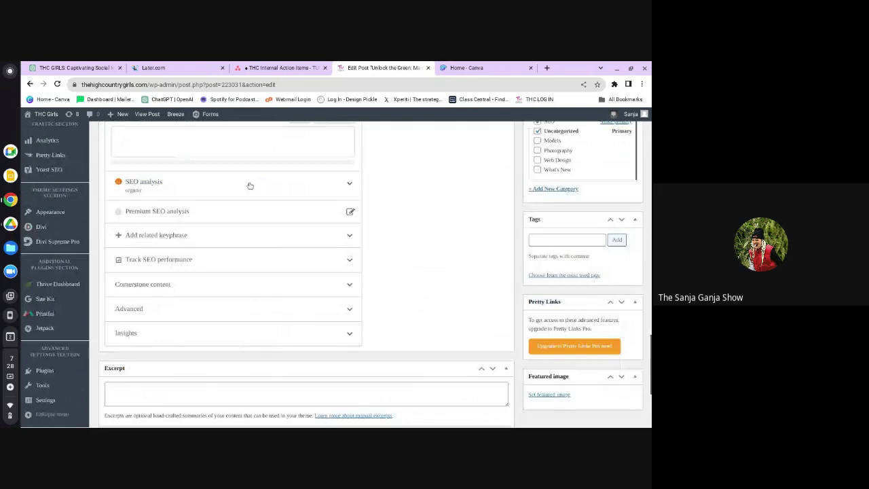
scroll(250, 185, down, 3)
scroll(248, 187, down, 2)
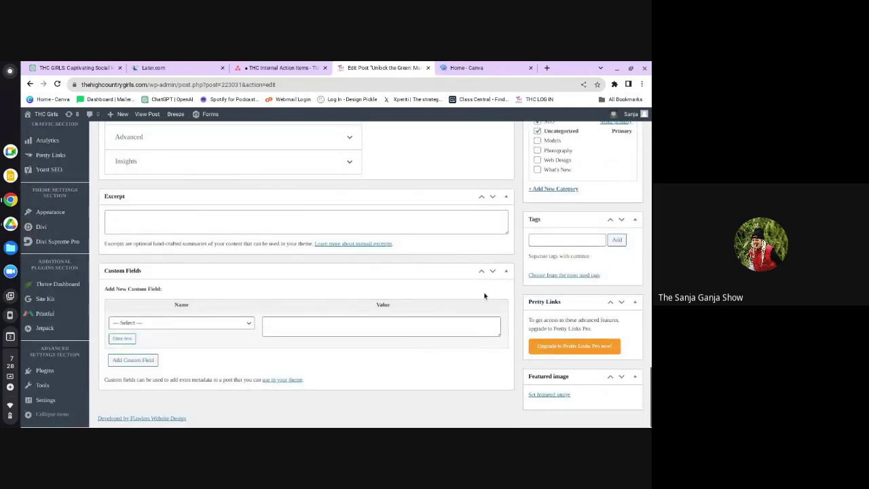
key(Home)
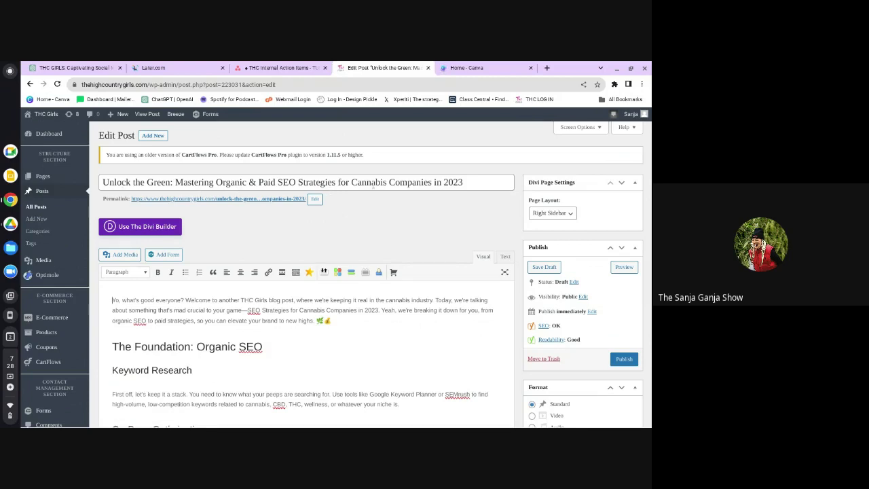
scroll(398, 216, down, 1)
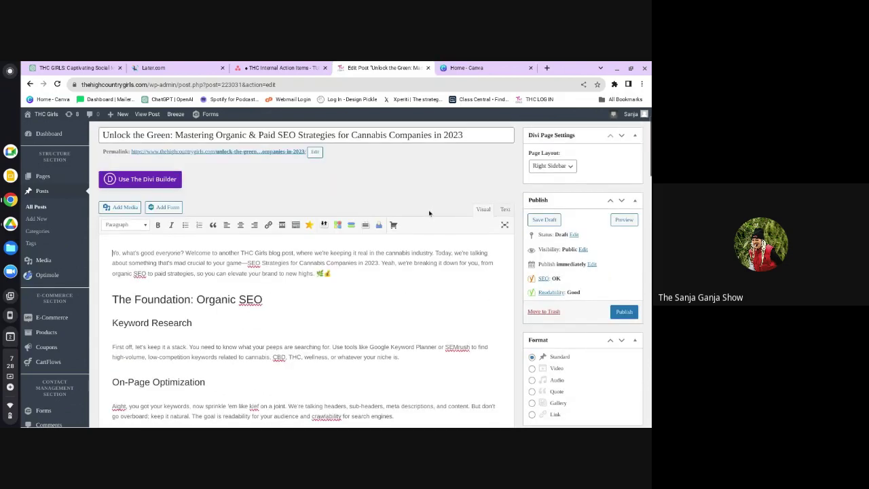
scroll(430, 213, down, 2)
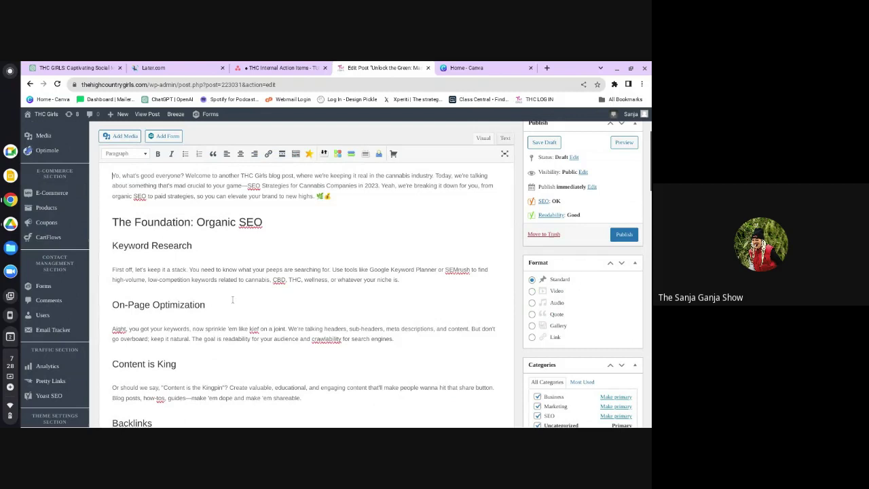
scroll(160, 309, down, 2)
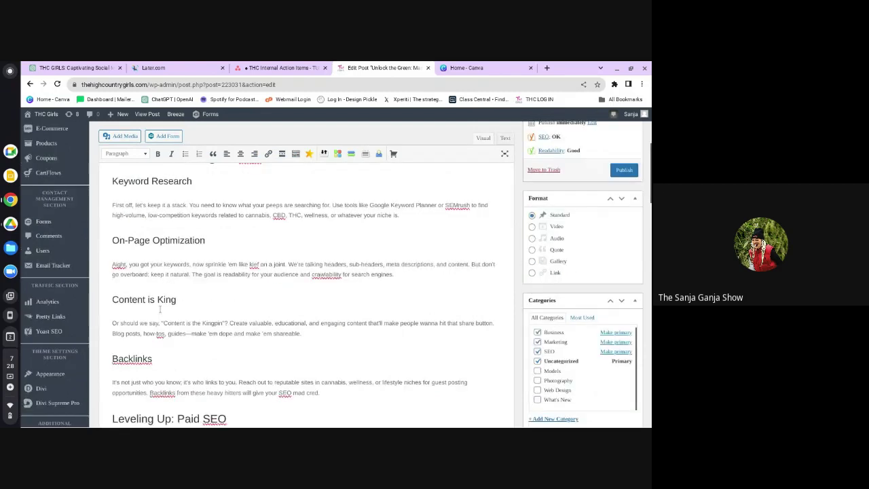
scroll(161, 310, down, 2)
scroll(160, 309, down, 3)
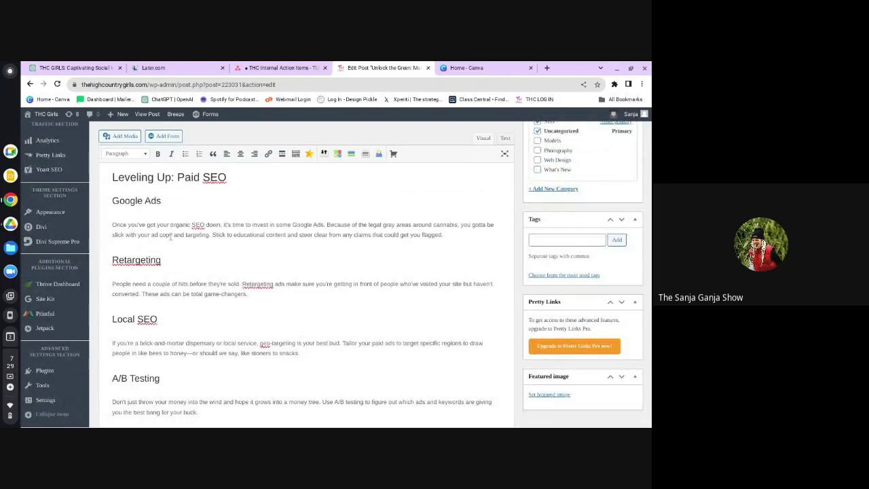
scroll(203, 313, down, 2)
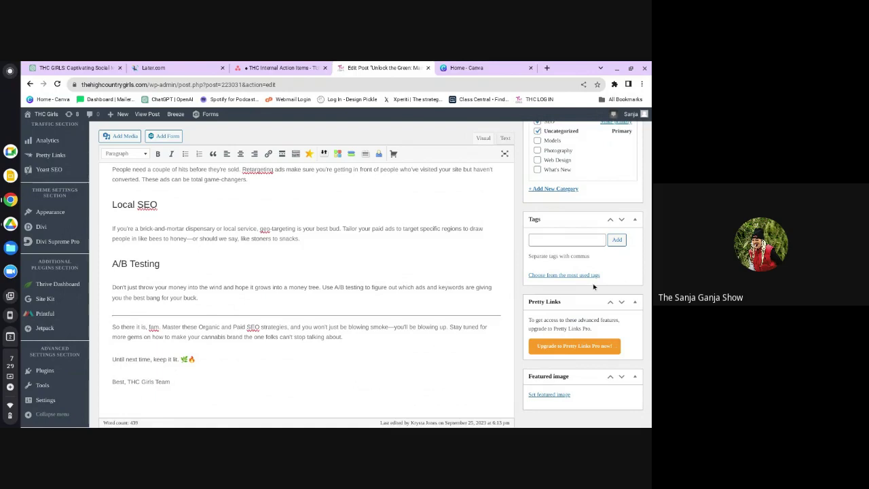
scroll(598, 306, up, 15)
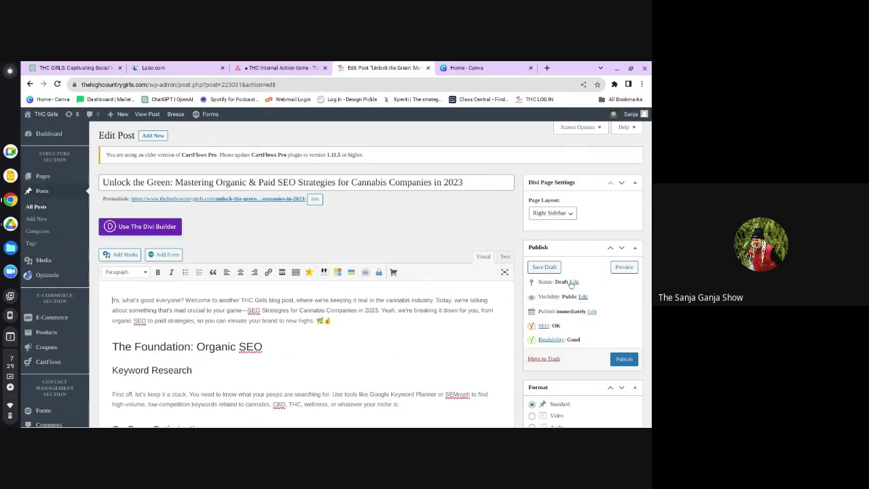
scroll(614, 292, down, 1)
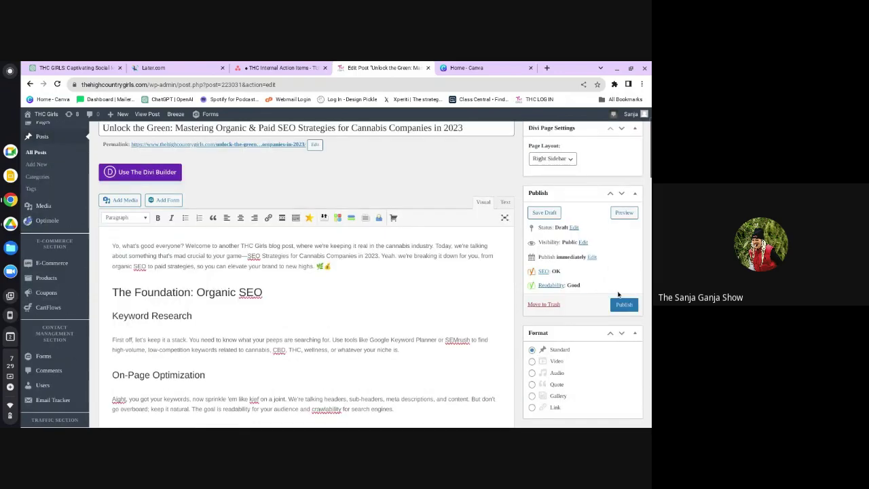
click(575, 226)
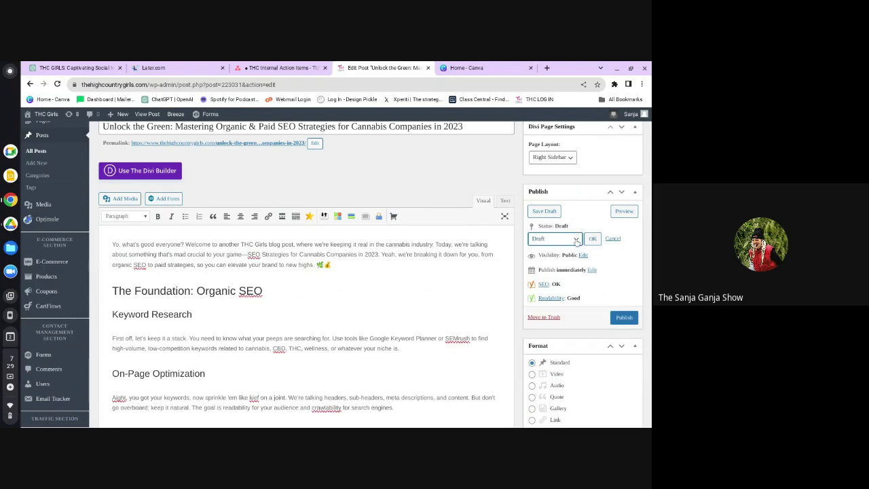
click(576, 240)
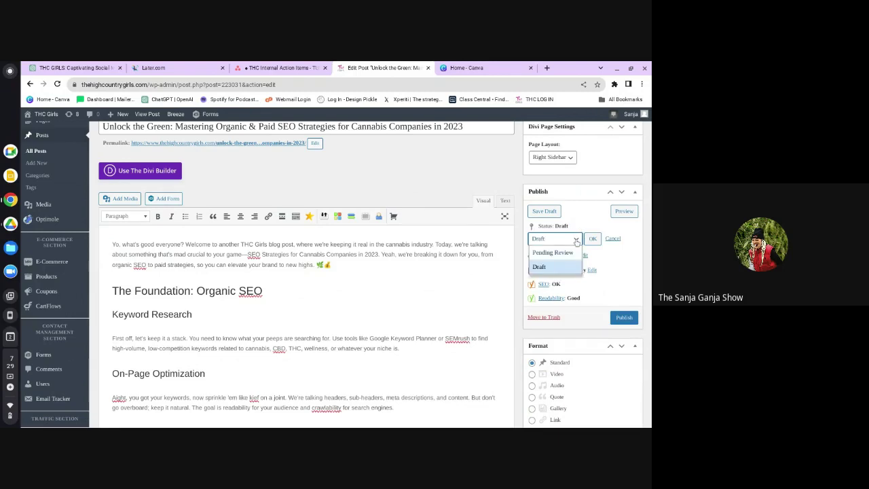
click(623, 264)
scroll(600, 253, down, 1)
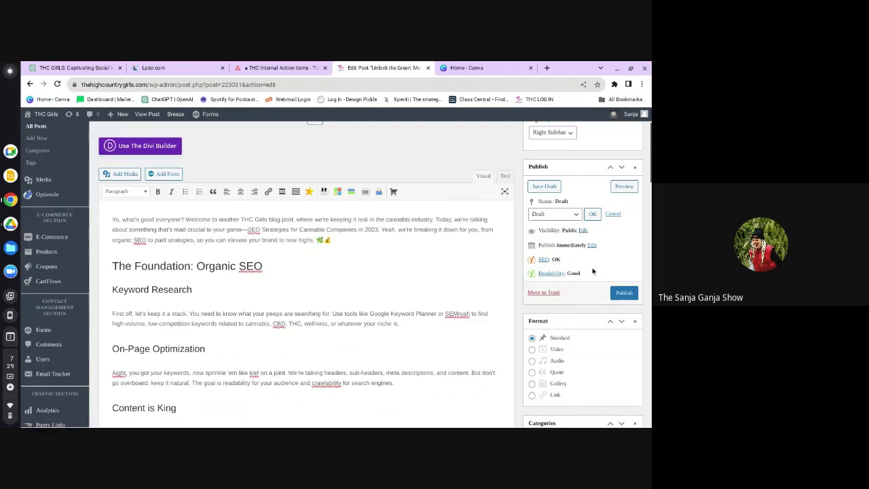
scroll(593, 271, down, 1)
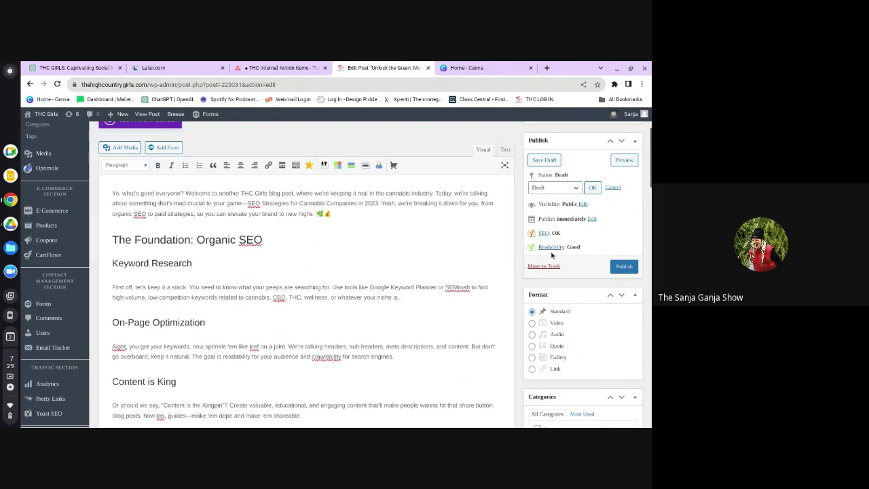
scroll(575, 254, down, 3)
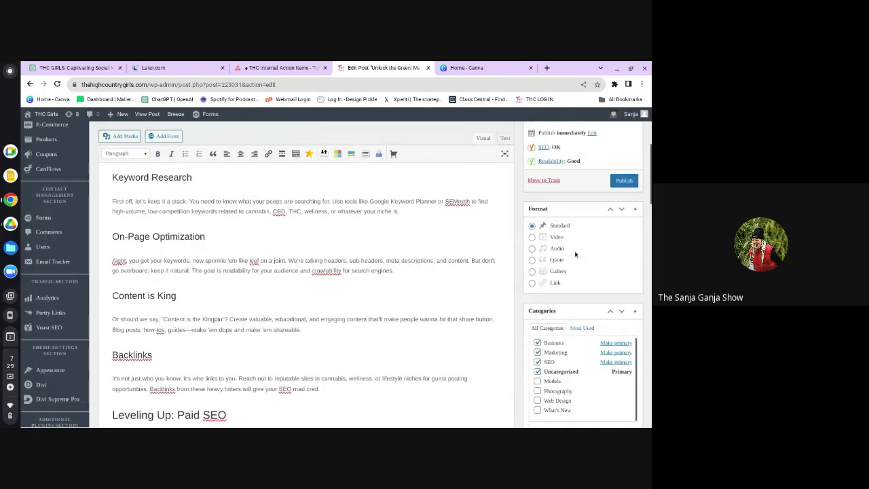
scroll(575, 254, down, 1)
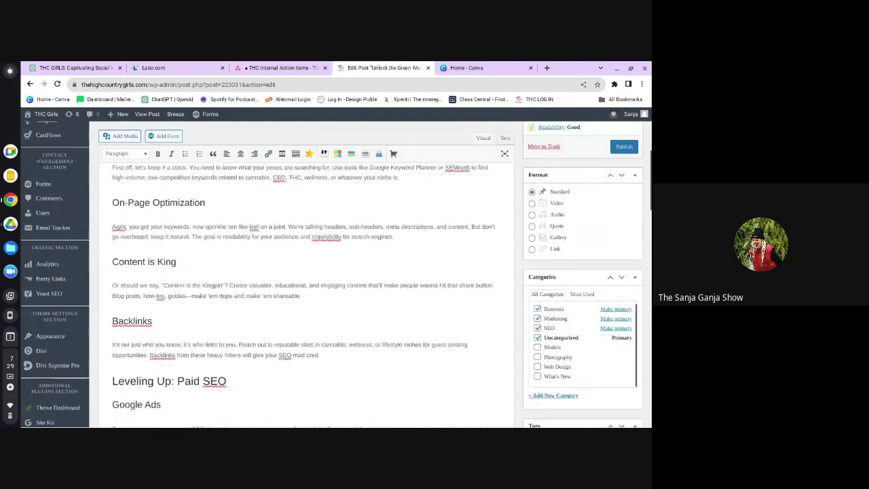
click(532, 250)
scroll(562, 282, up, 1)
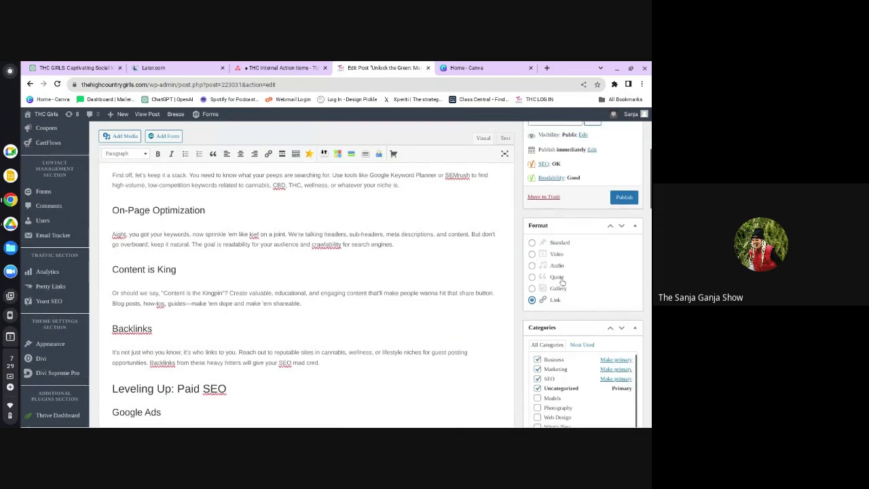
scroll(562, 281, up, 3)
scroll(563, 282, up, 1)
scroll(562, 282, up, 1)
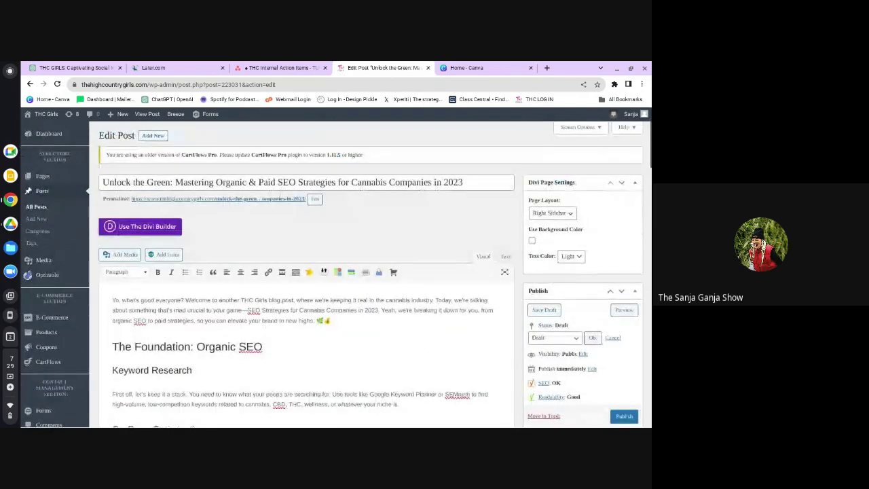
scroll(607, 360, down, 5)
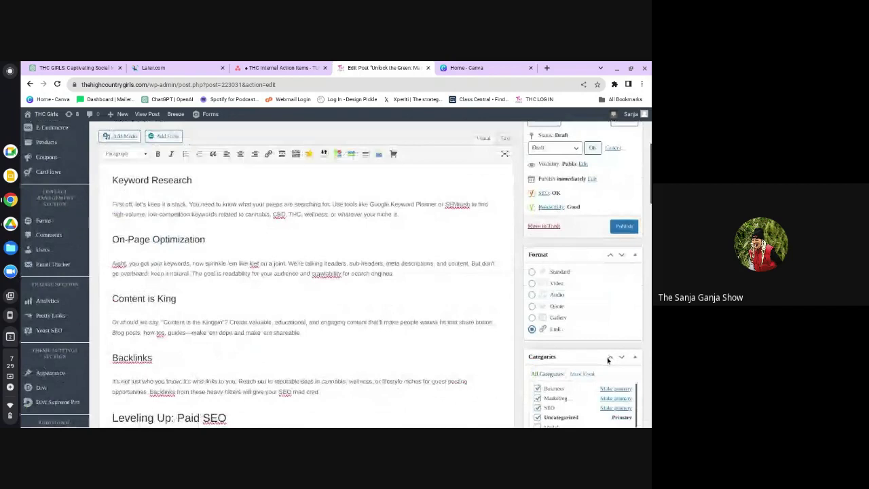
click(532, 272)
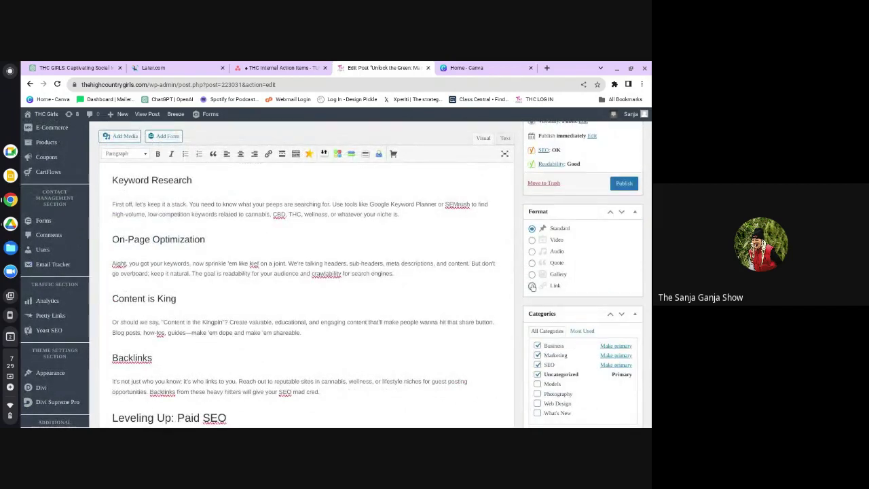
click(533, 286)
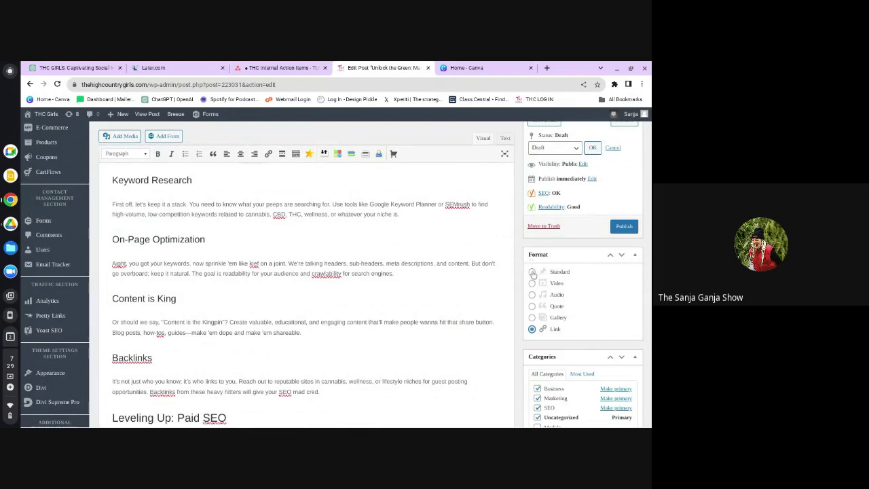
click(532, 272)
- Uncheck Uncategorized, keeping Business, Marketing and SEO as the post's categories
scroll(593, 274, down, 2)
scroll(594, 274, down, 1)
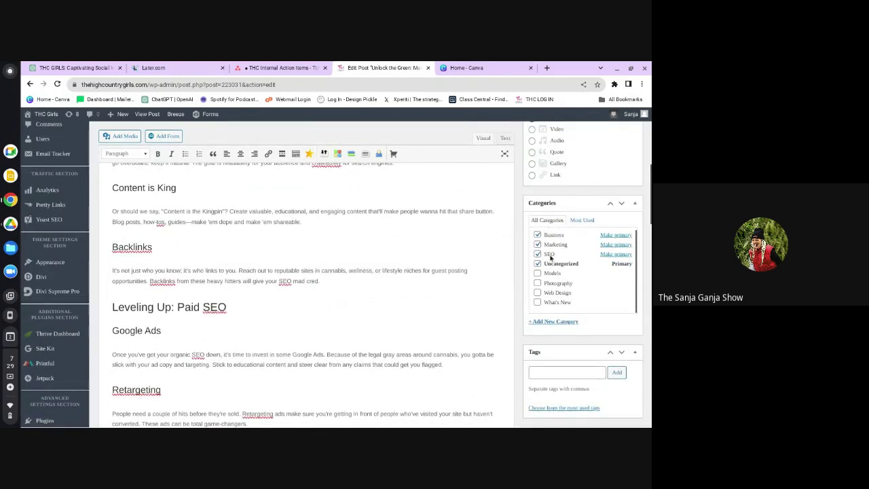
scroll(549, 251, down, 1)
scroll(547, 244, down, 1)
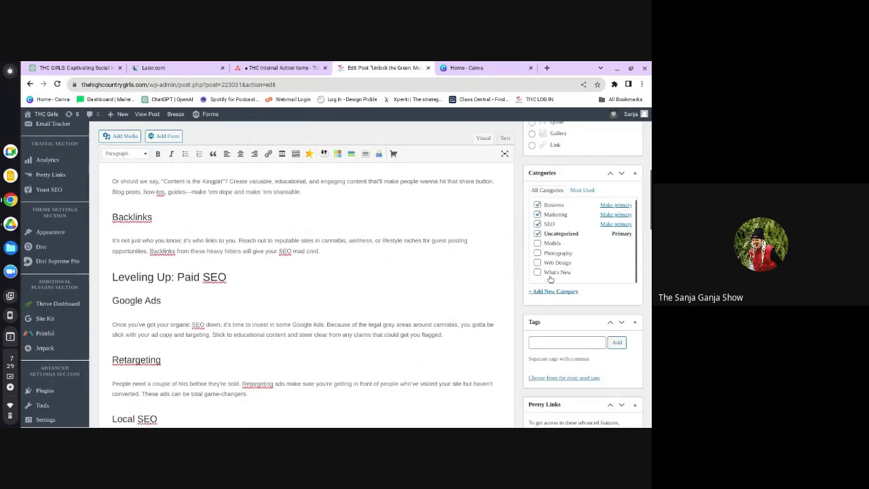
click(538, 234)
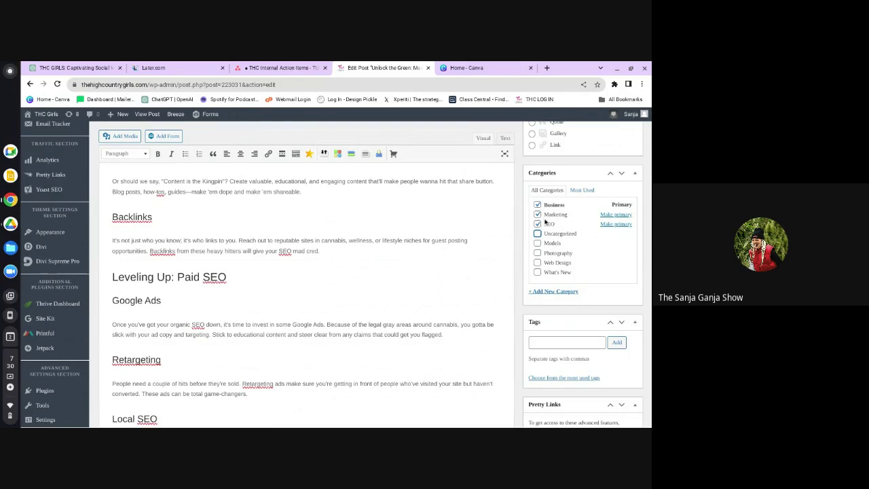
click(537, 226)
click(537, 225)
scroll(562, 249, down, 3)
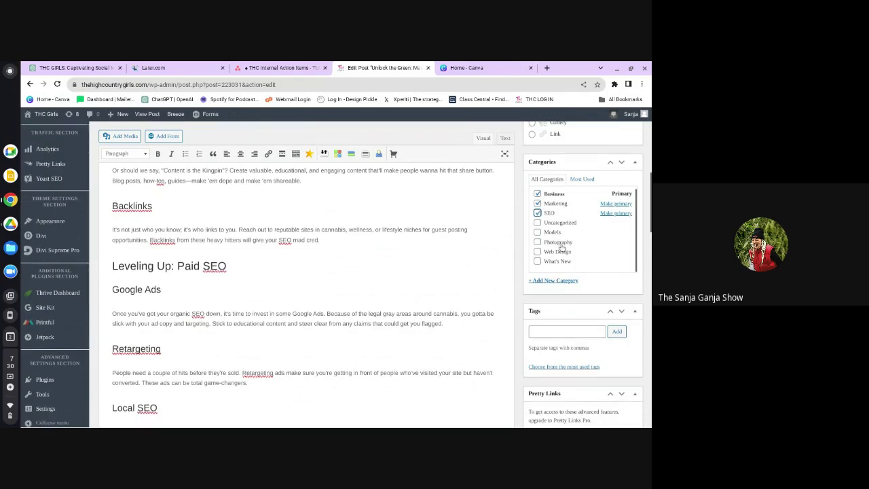
- Add the tags seo, paid, industry, business, marketing, tips and advice to the post
click(561, 240)
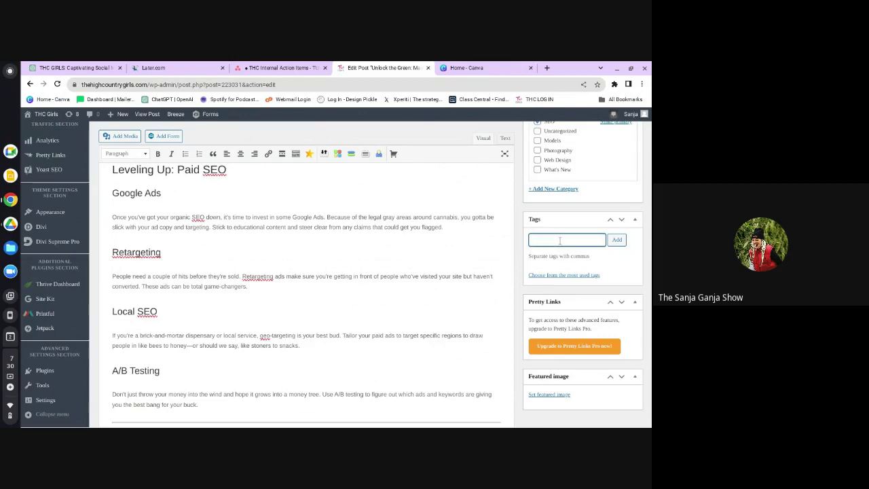
text(seo,)
key(BackSpace)
text(pa)
text(id, industr)
key(BackSpace)
key(BackSpace)
text(us)
text(ess, mar)
text(keting, ti)
text(ps, advice)
click(618, 240)
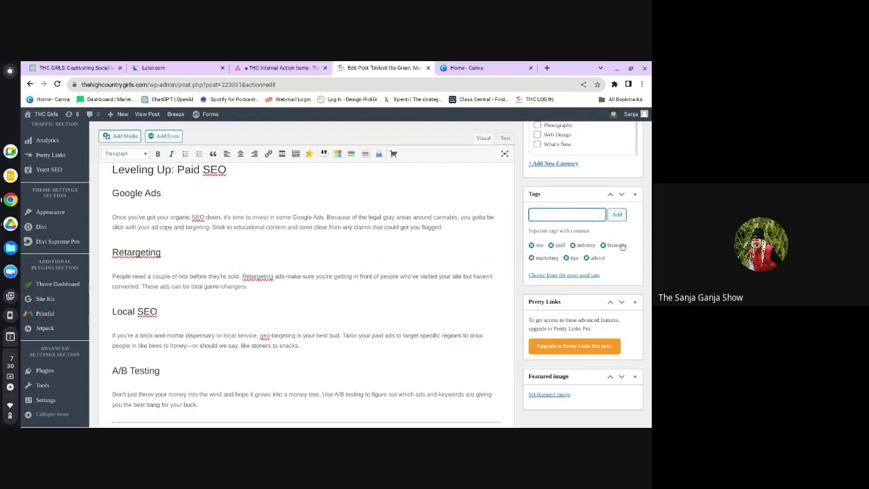
click(609, 275)
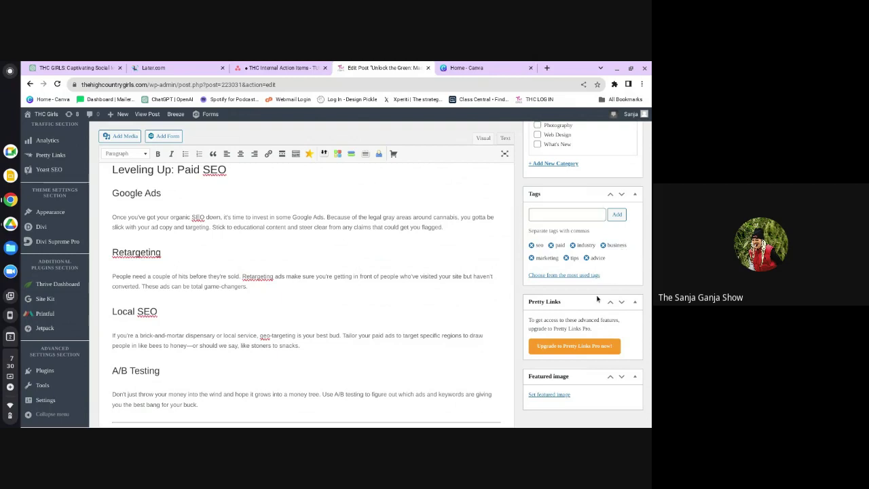
- Upload 20230927_203724.jpg from Downloads through the Set featured image dialog
click(563, 396)
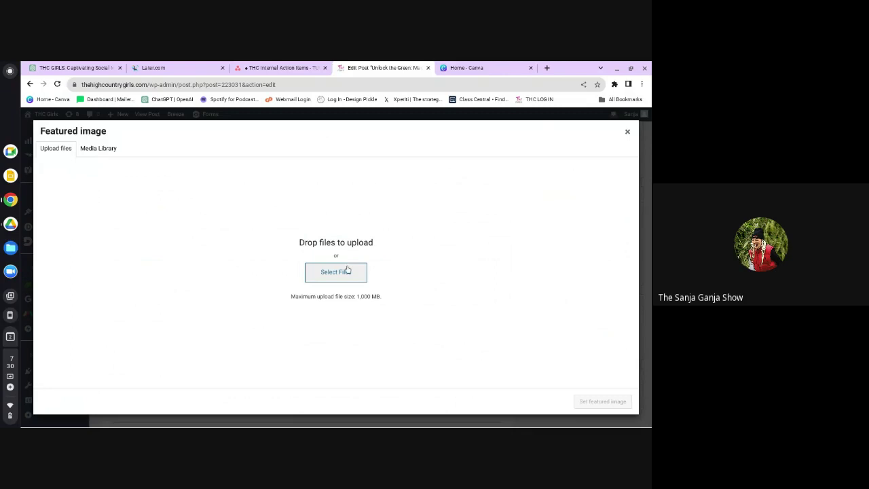
click(347, 269)
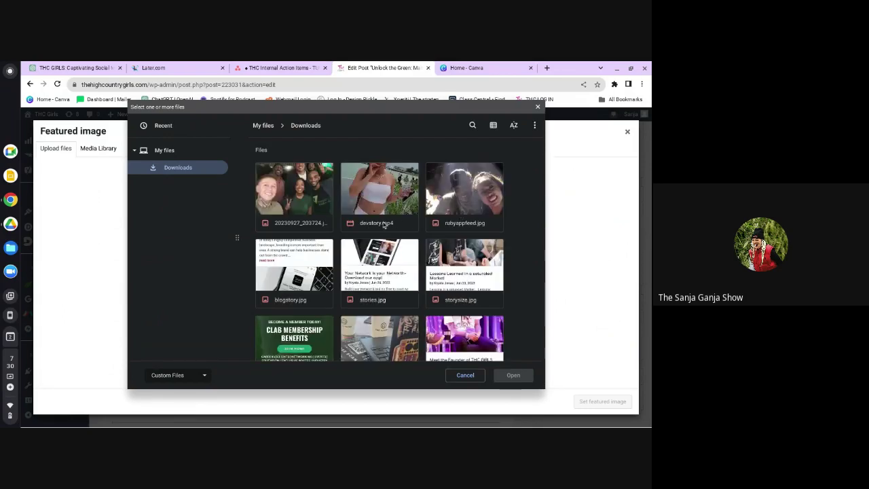
click(311, 202)
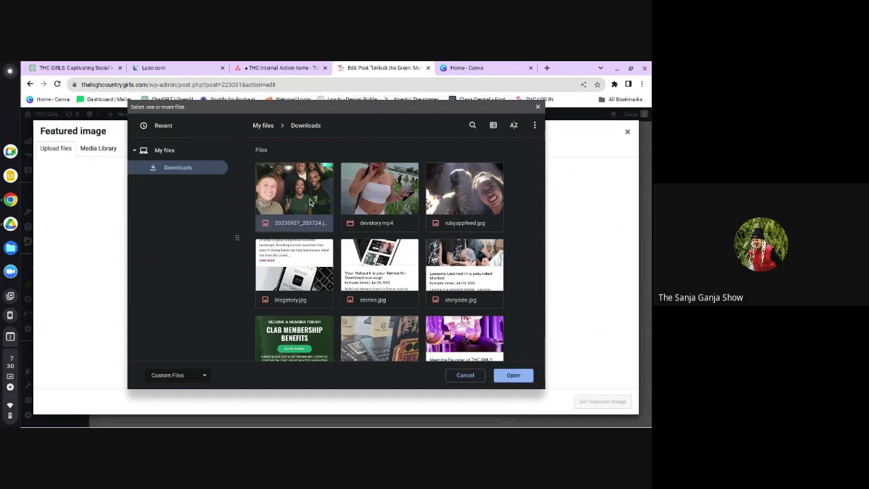
double_click(311, 202)
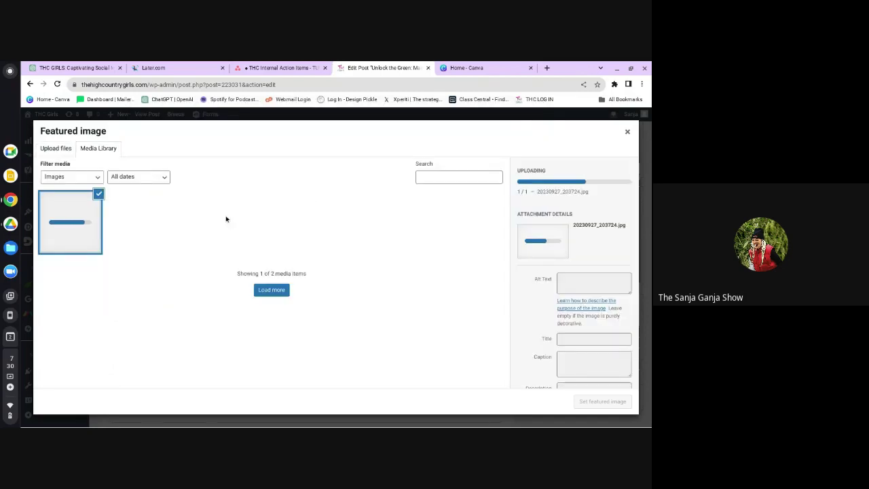
scroll(546, 288, down, 1)
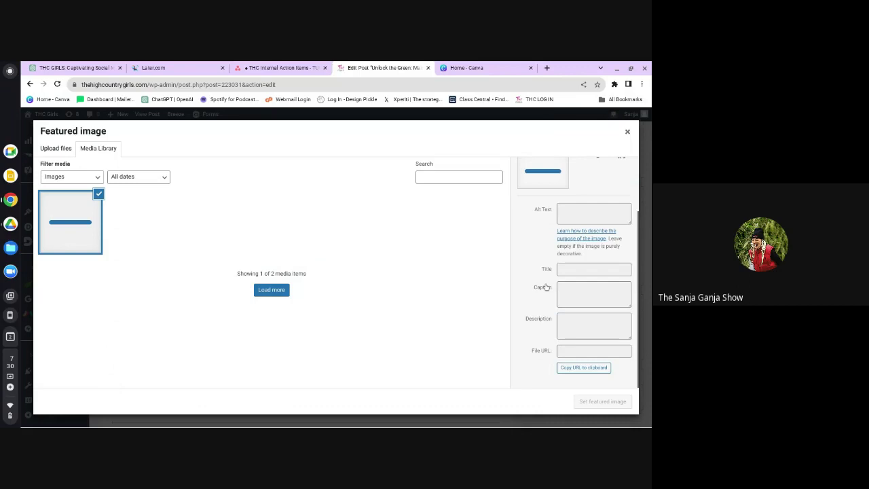
click(596, 269)
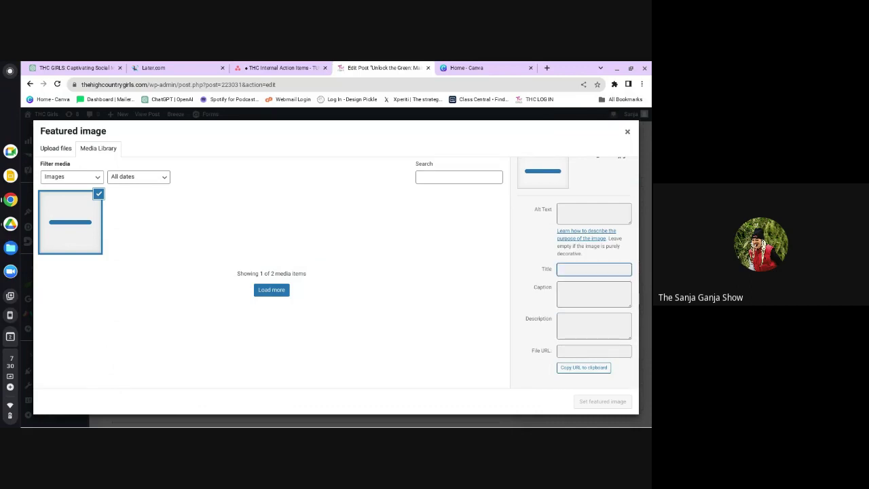
scroll(574, 271, up, 1)
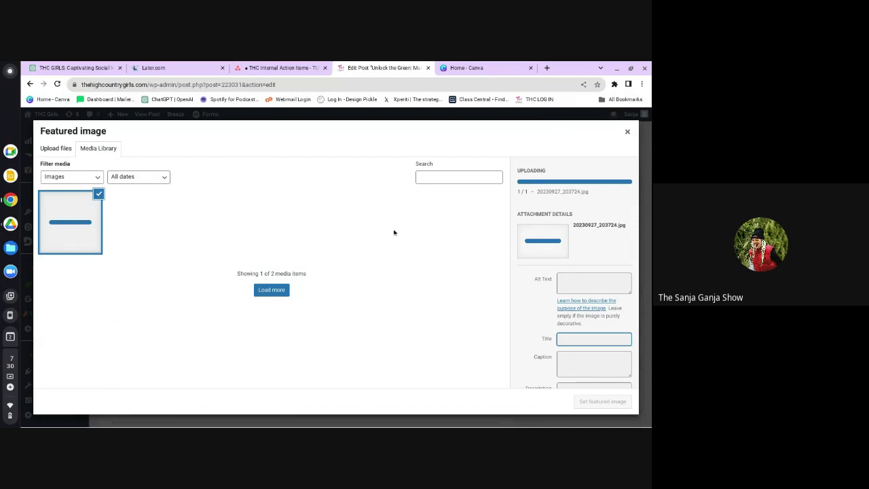
scroll(602, 284, down, 1)
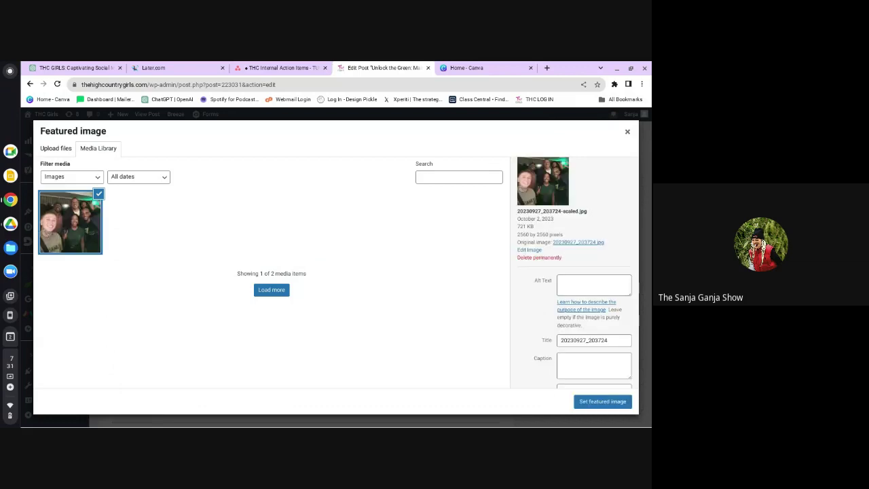
- Title the photo 'TEAM THC', add the THC GIRLS event caption and the entrepreneurs description
scroll(587, 327, down, 1)
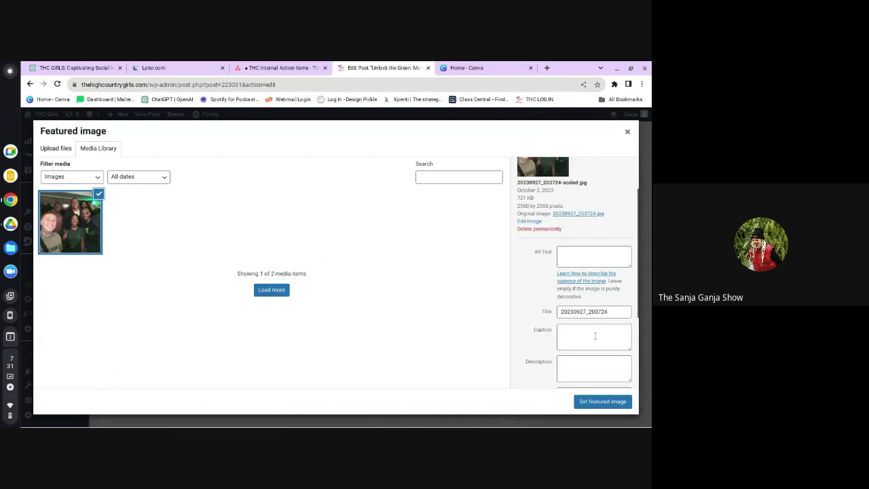
double_click(579, 311)
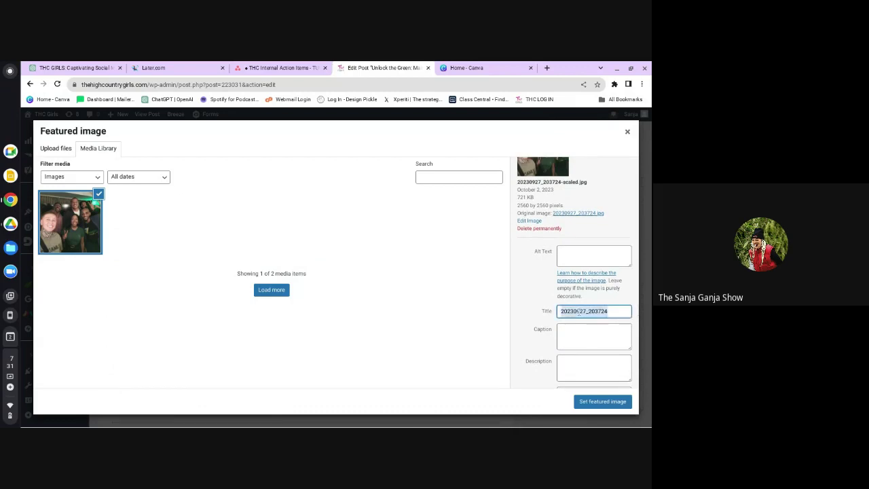
text(TEAM THC)
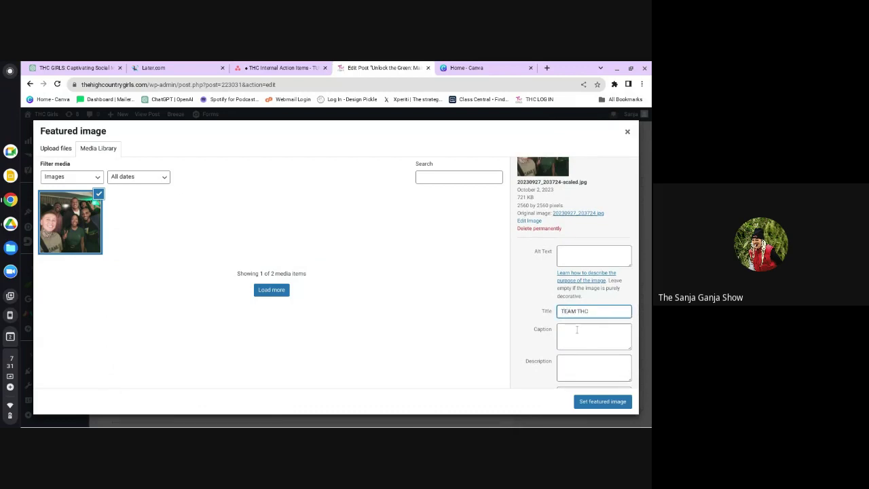
click(577, 330)
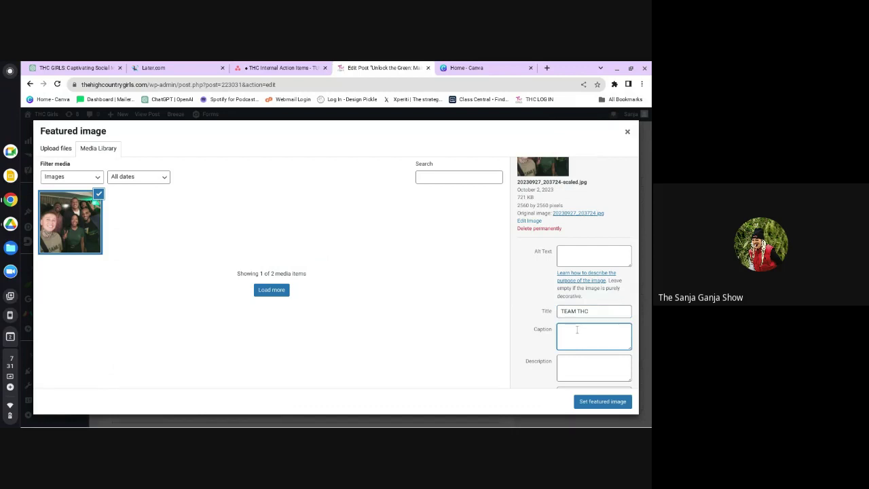
text(Krysta)
text( Jones, creator of )
text(THC GIRLS at an e)
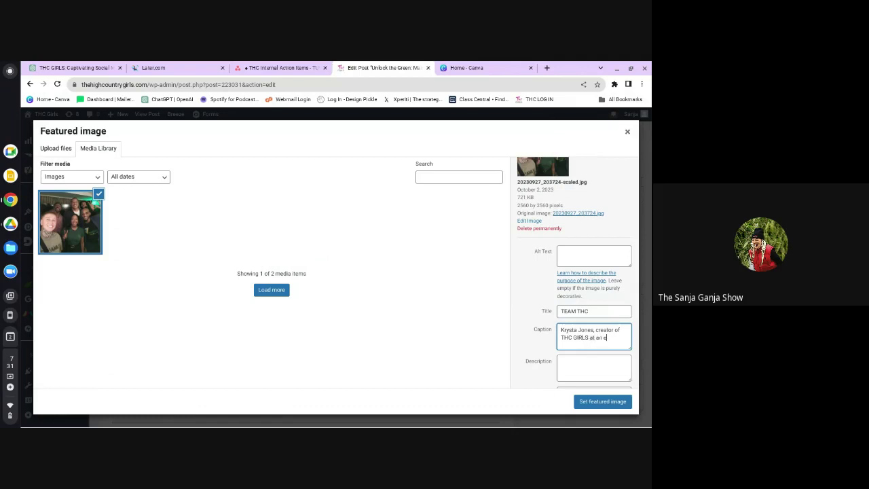
text(vent promoting the ind)
text(ustry)
key(Tab)
text(Cannabi)
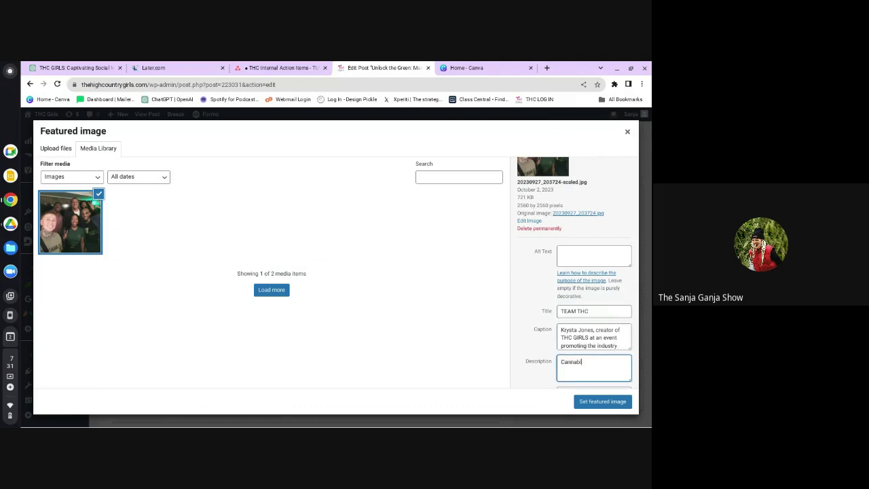
text(s entrepenuers)
text( and more wi)
text(th THC GIRLS)
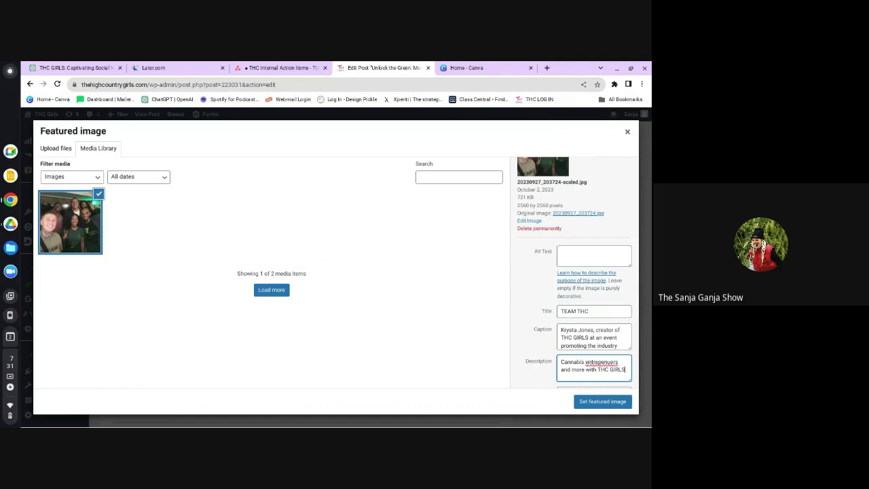
- Correct 'entrepenuers' to 'entrepreneurs' in the image description using the spelling suggestion
triple_click(596, 362)
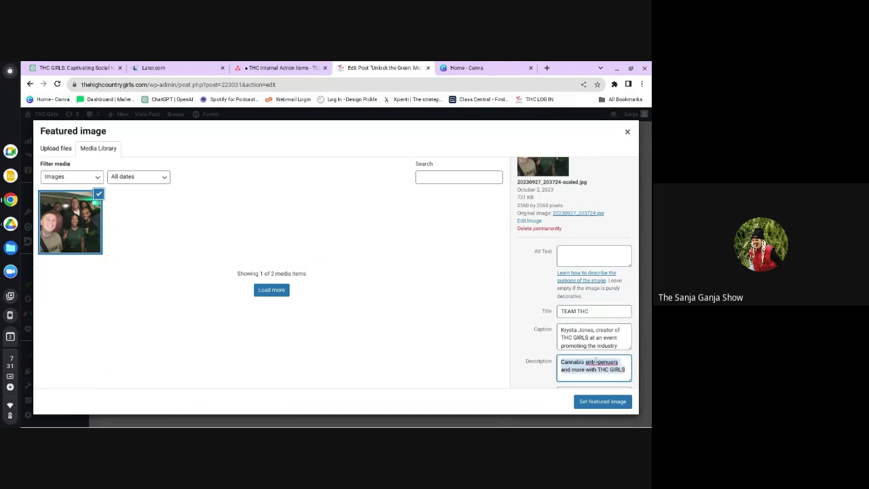
click(596, 362)
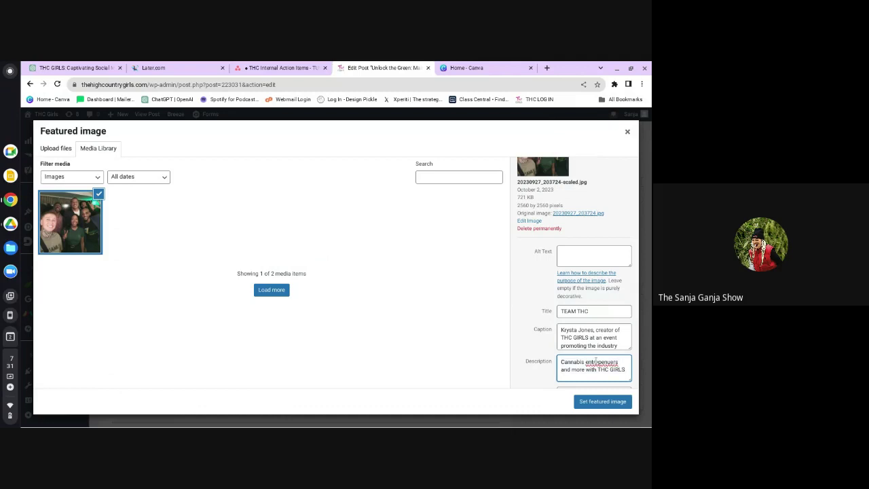
double_click(596, 362)
right_click(596, 362)
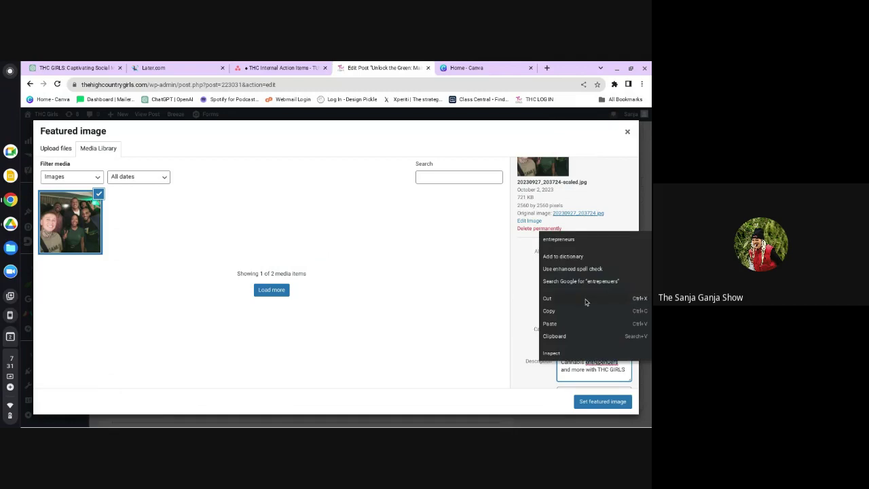
click(567, 235)
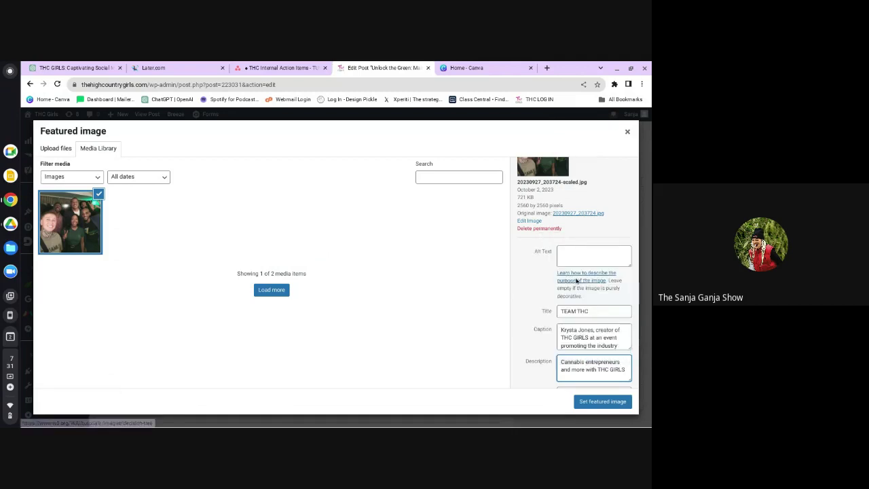
scroll(577, 281, down, 2)
click(581, 339)
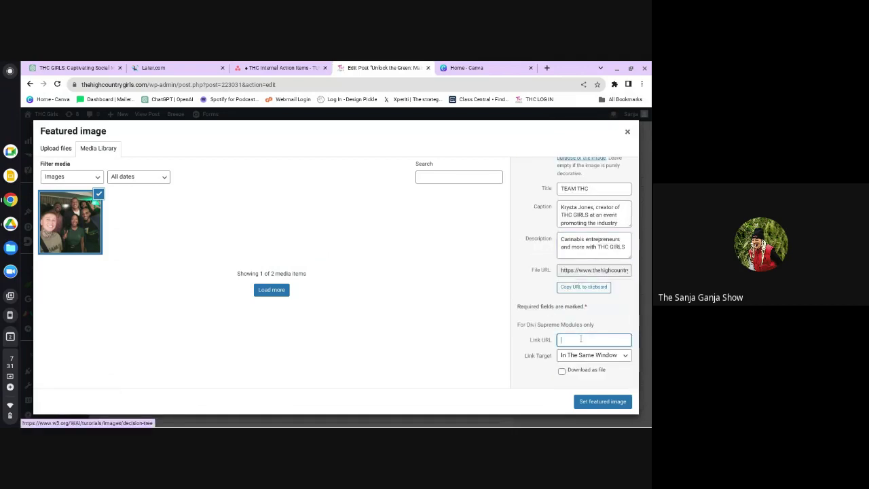
text(www.thehi)
text(ghcountrygirlsc)
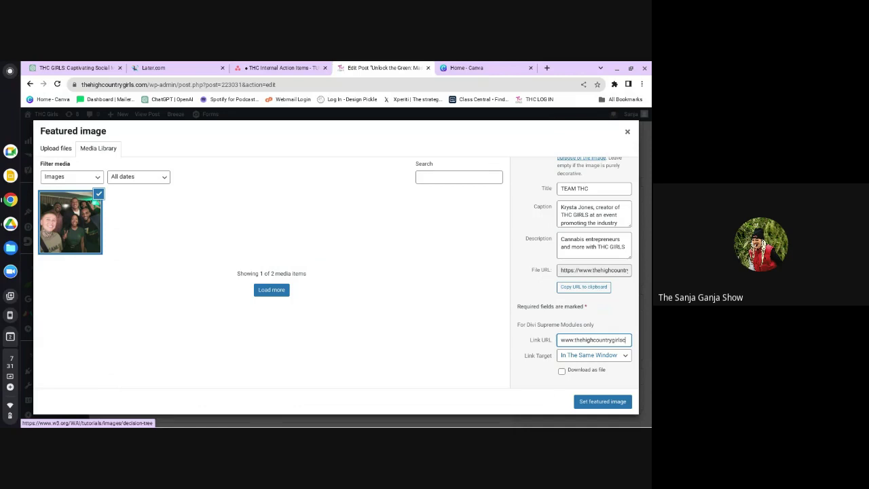
text(.com)
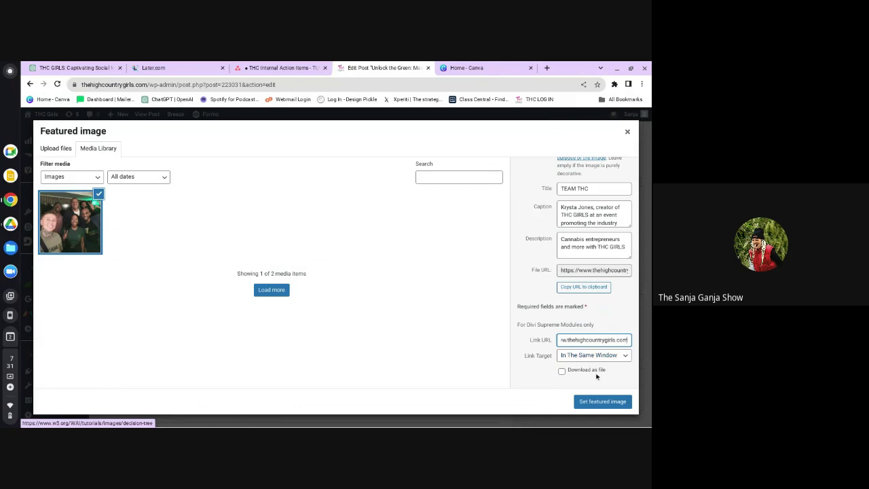
click(611, 356)
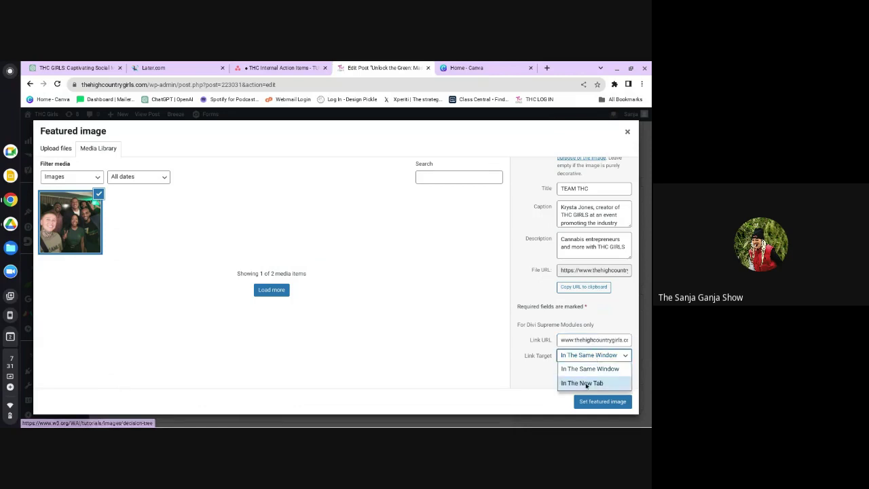
click(584, 384)
click(590, 404)
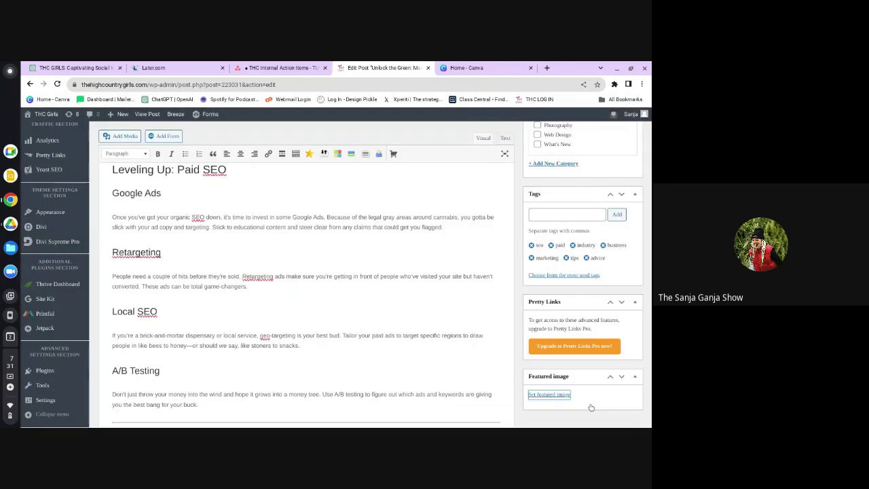
scroll(439, 338, down, 5)
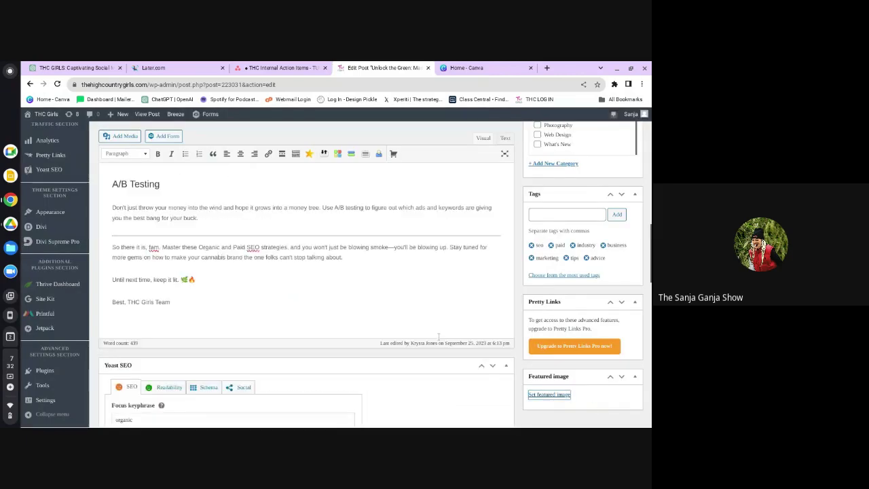
scroll(439, 337, down, 5)
scroll(375, 343, up, 5)
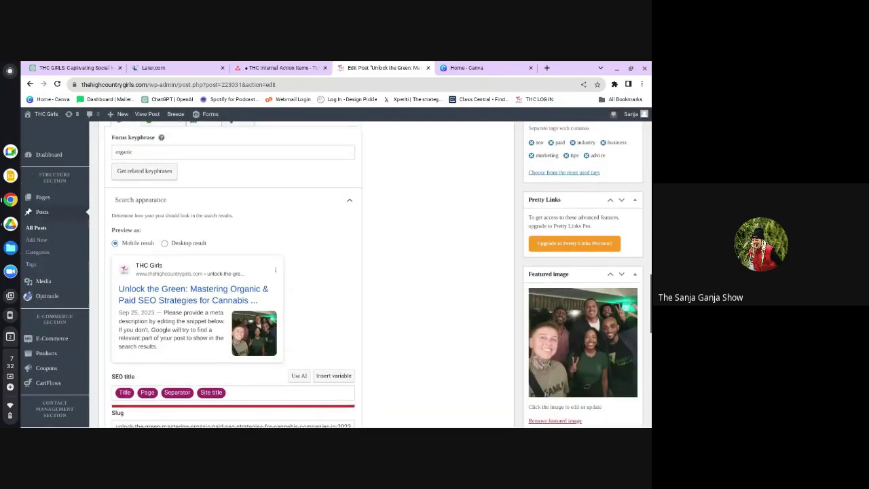
scroll(375, 343, up, 1)
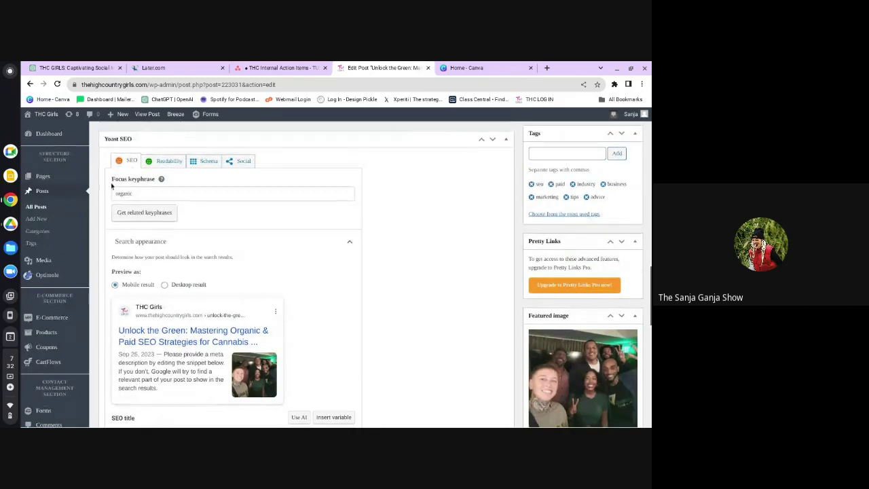
click(144, 212)
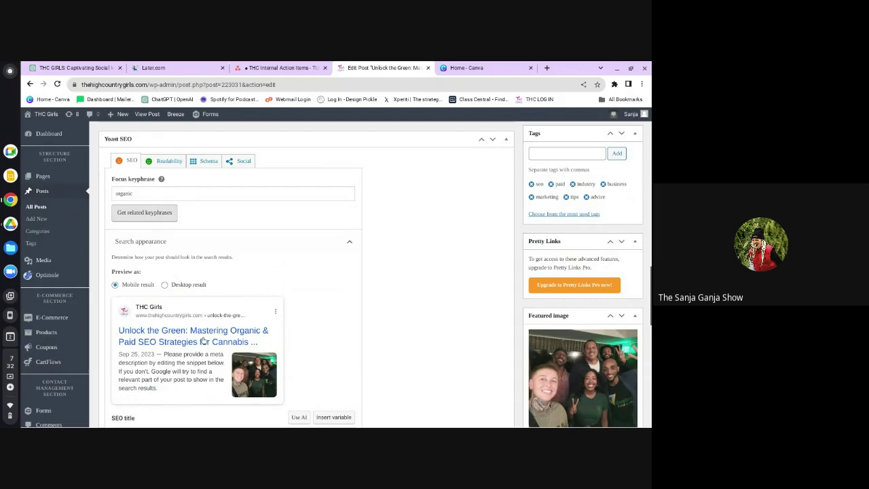
scroll(213, 292, down, 2)
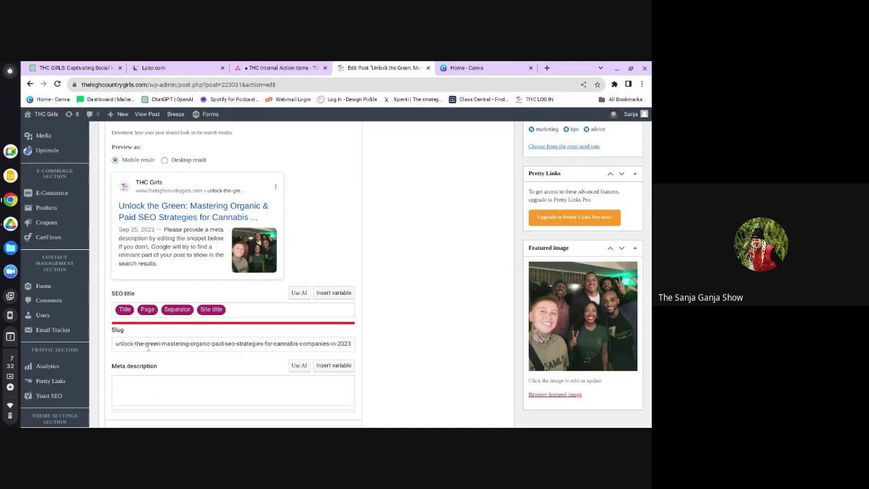
scroll(148, 348, down, 2)
scroll(148, 347, up, 1)
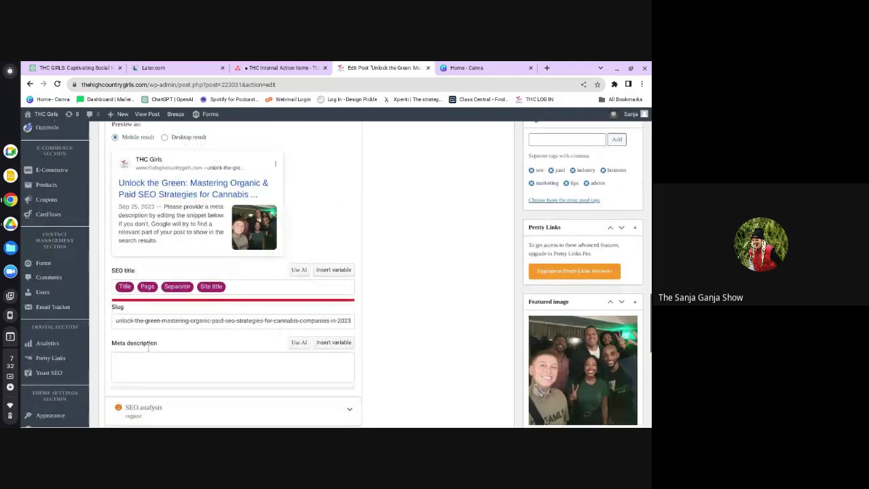
scroll(148, 348, down, 1)
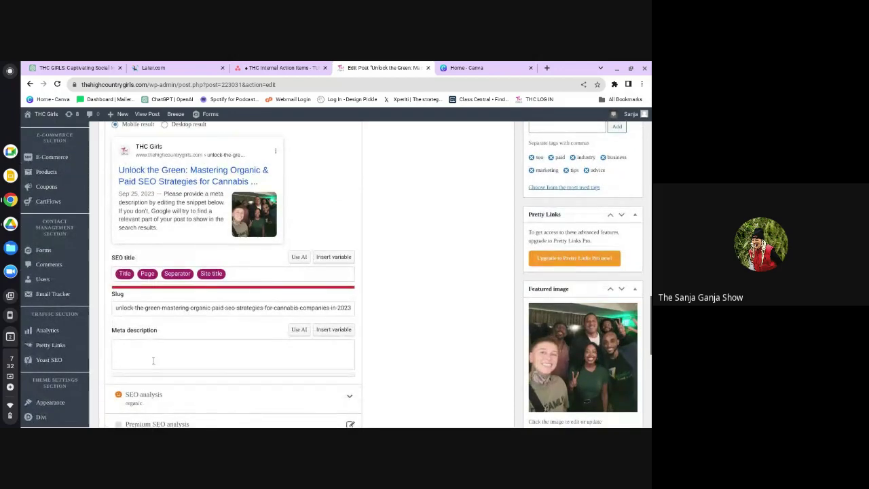
scroll(155, 360, up, 10)
scroll(153, 361, up, 2)
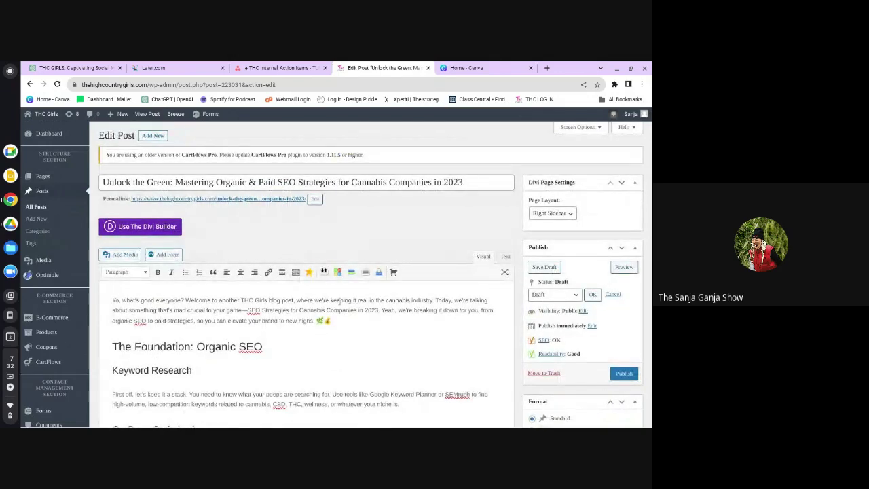
- Replace the focus keyphrase 'organic' with 'SEO Strategies for Cannabis Companies in 2023'
scroll(214, 325, down, 2)
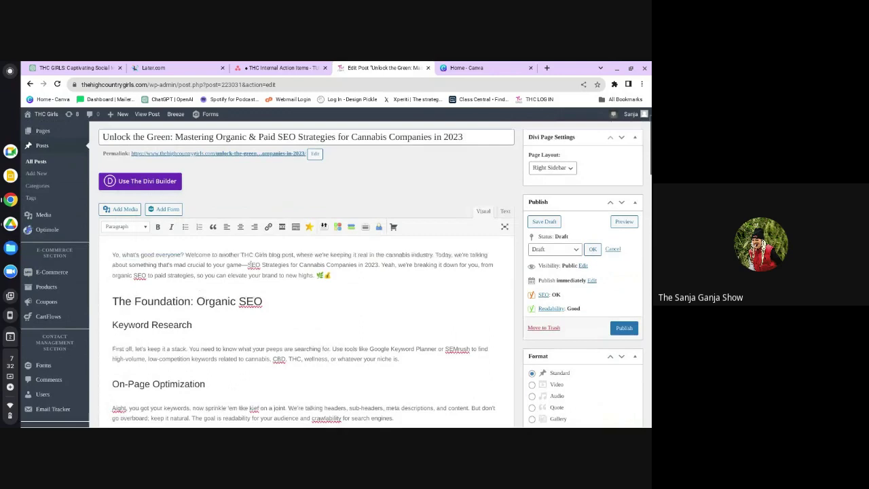
drag(247, 264, 377, 266)
key(ctrl+c)
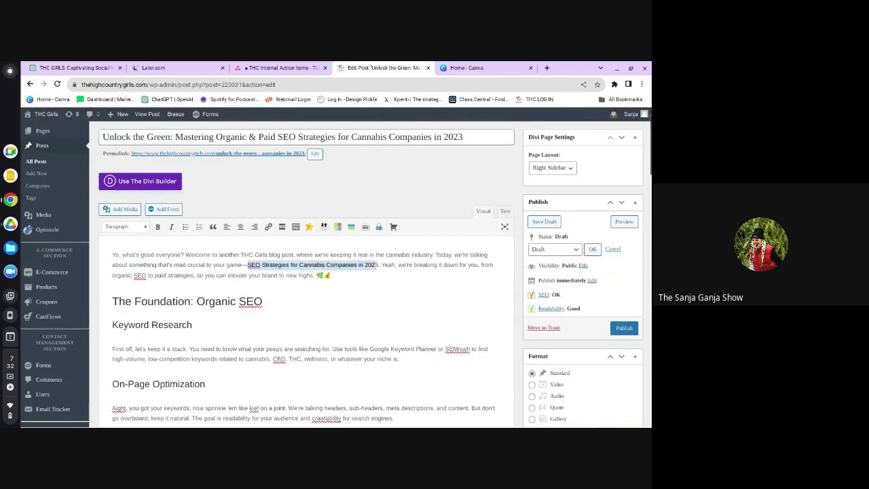
scroll(378, 267, down, 10)
scroll(378, 267, down, 4)
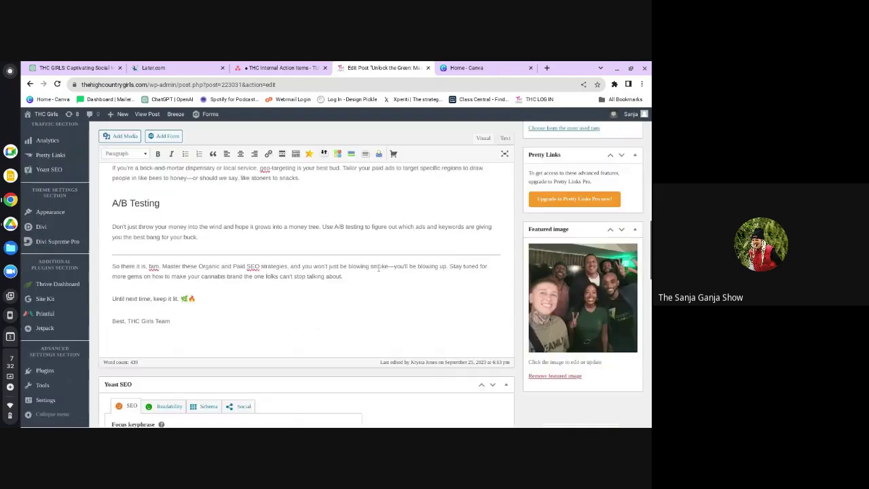
scroll(378, 267, down, 4)
scroll(379, 267, down, 1)
scroll(378, 267, down, 1)
scroll(378, 267, up, 2)
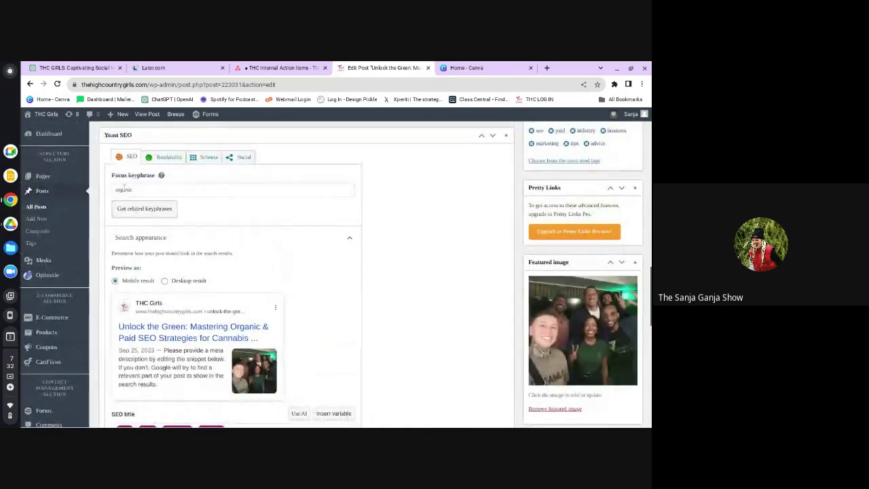
double_click(124, 190)
key(ctrl+v)
scroll(129, 183, down, 5)
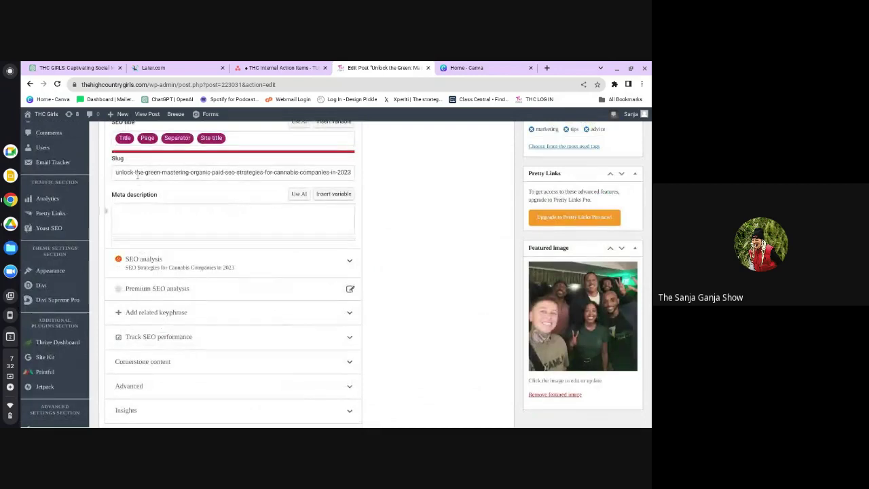
click(138, 172)
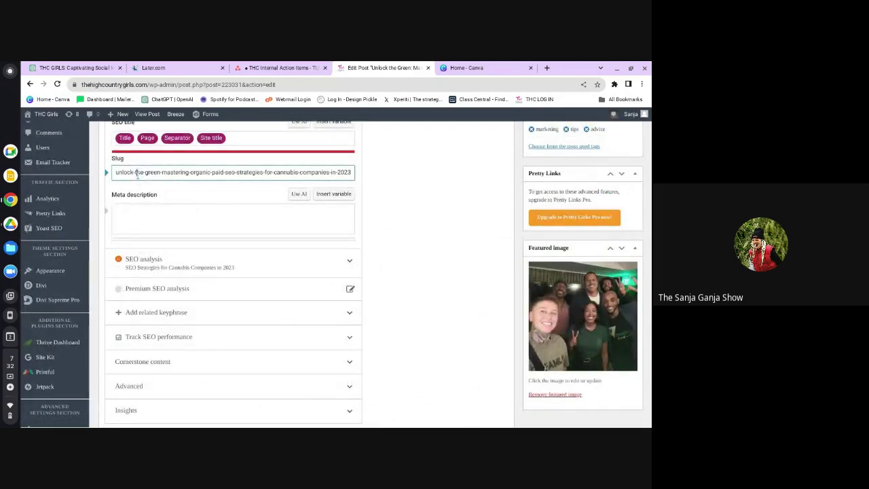
- Copy the full post title and paste it as the Yoast meta description
scroll(138, 172, up, 2)
scroll(136, 163, up, 5)
scroll(132, 149, up, 3)
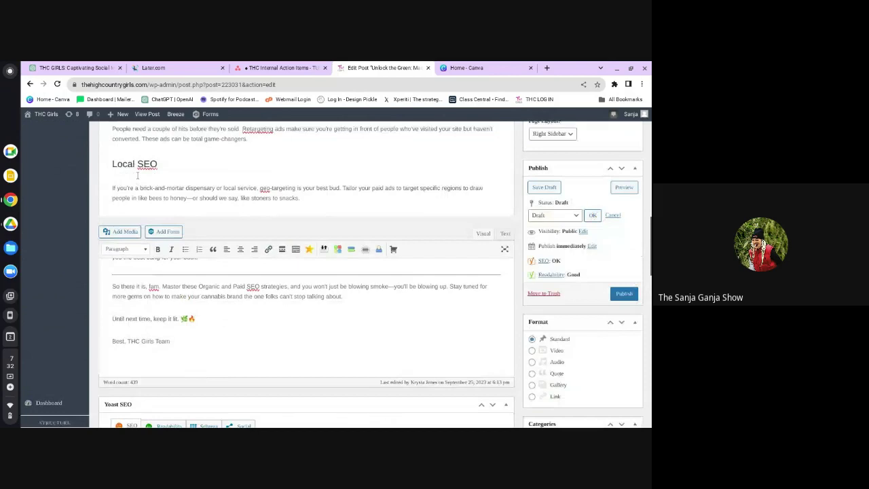
scroll(126, 137, up, 1)
scroll(129, 149, up, 1)
scroll(150, 190, up, 8)
scroll(169, 227, up, 2)
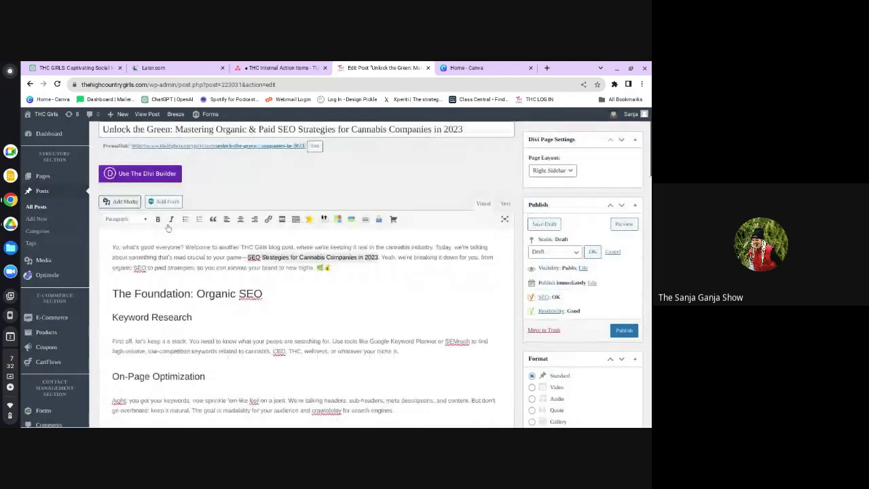
scroll(169, 227, up, 2)
click(126, 182)
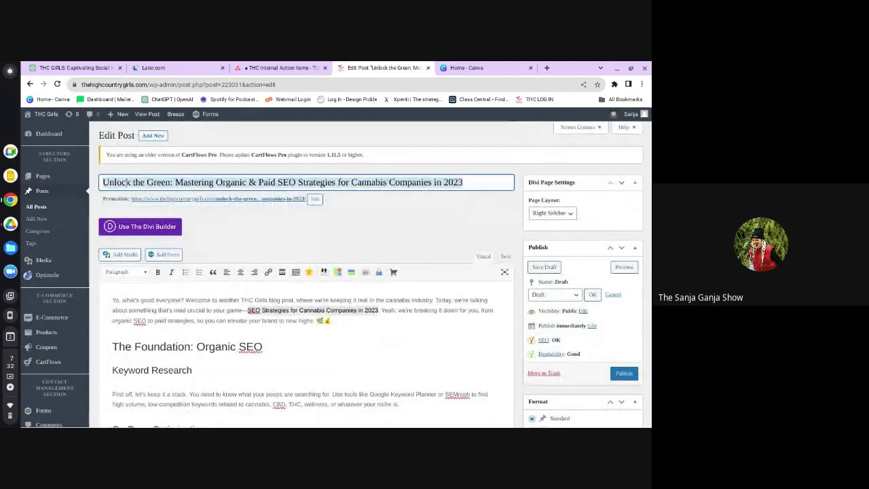
triple_click(127, 182)
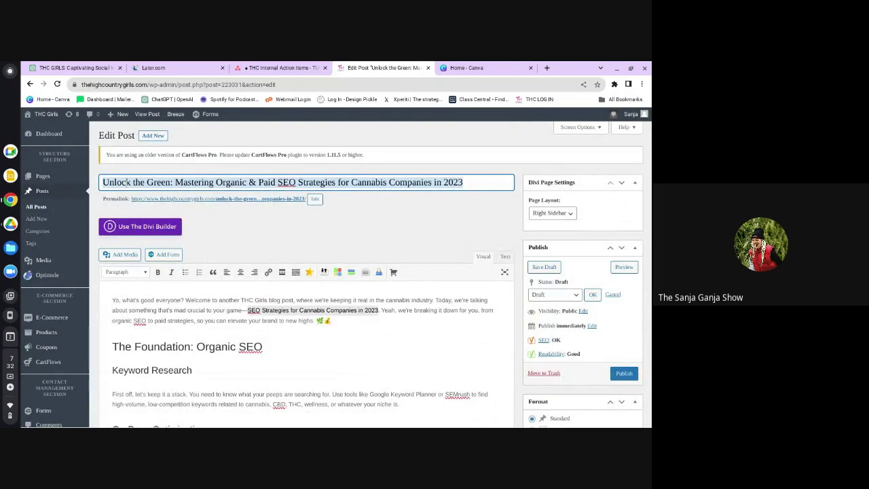
scroll(126, 182, down, 10)
scroll(126, 182, down, 5)
scroll(116, 204, down, 2)
scroll(106, 223, up, 2)
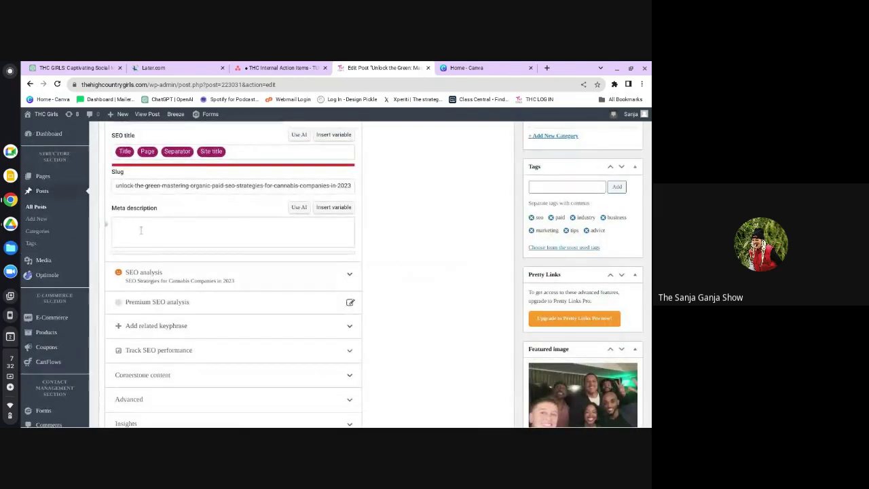
click(141, 231)
text(Unlock the Green: Mastering Organic & Paid SEO Strategies for Cannabis Companies in 2023)
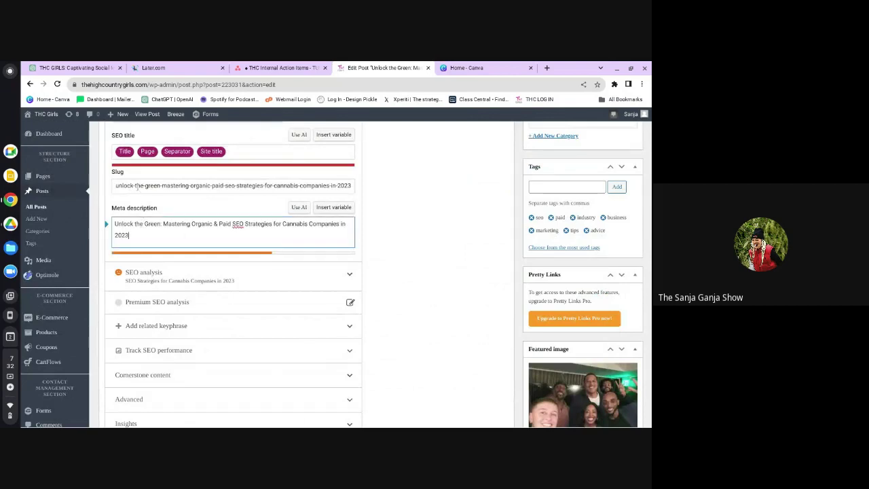
scroll(139, 193, up, 3)
- Paste the copied focus keyphrase into the Slug field and retype its ending as 'in 2023'
scroll(136, 185, up, 3)
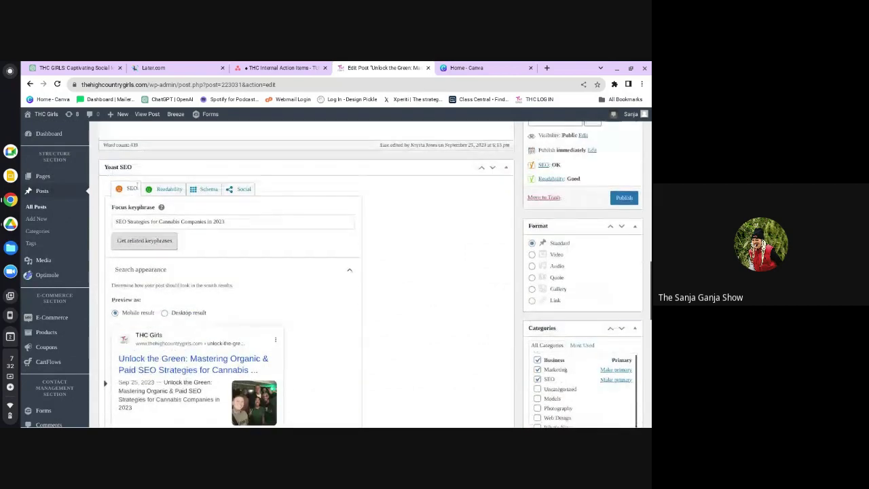
triple_click(137, 222)
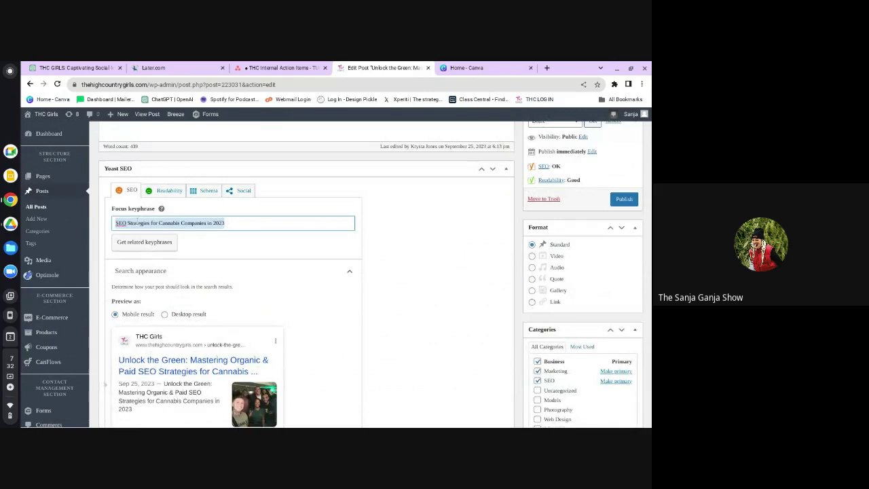
scroll(135, 211, down, 5)
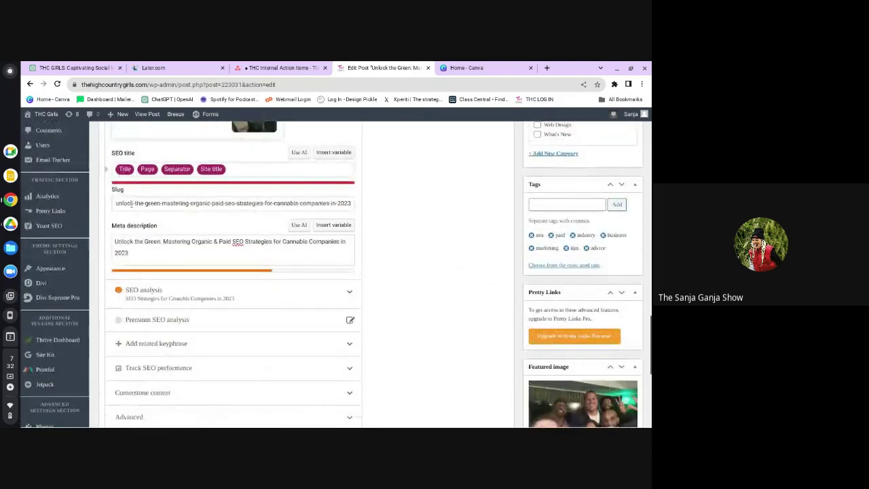
triple_click(131, 203)
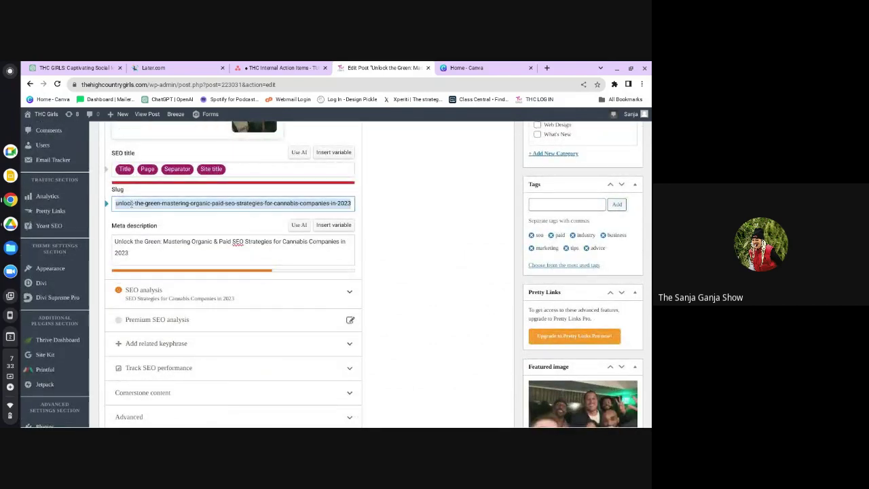
key(ctrl+v)
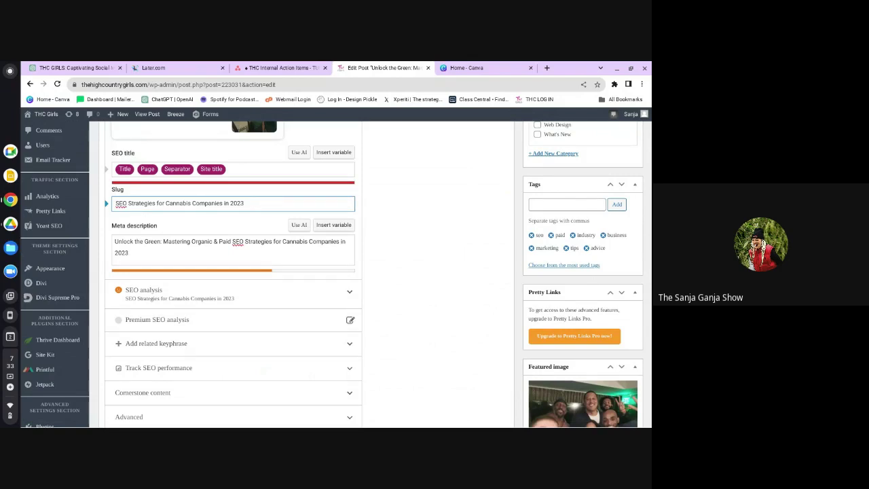
key(BackSpace)
key(BackSpace)
key(BackSpace)
key(BackSpace)
key(BackSpace)
key(BackSpace)
text(in)
text( 2023)
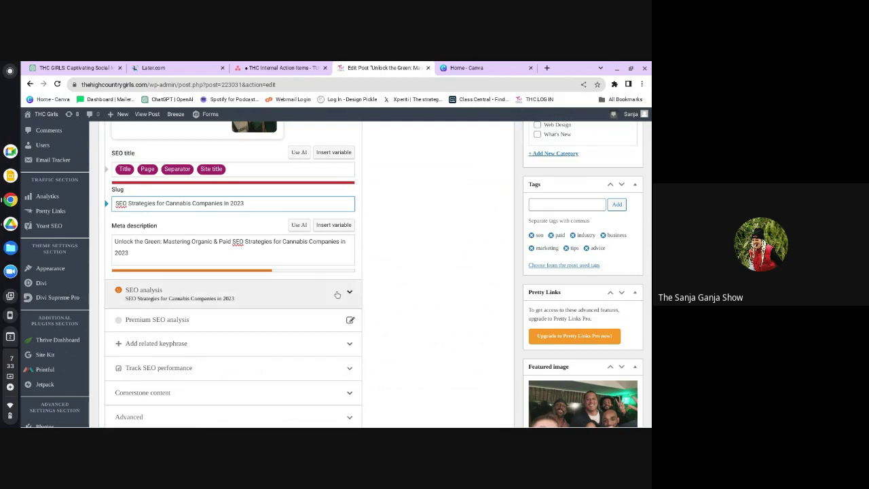
- Expand Yoast's SEO analysis and review its six problems and four improvements
click(338, 294)
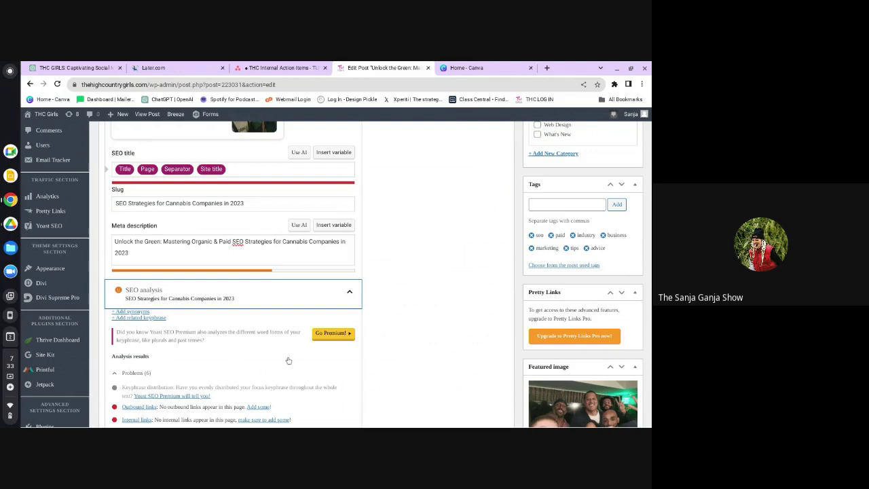
click(410, 326)
scroll(409, 326, down, 2)
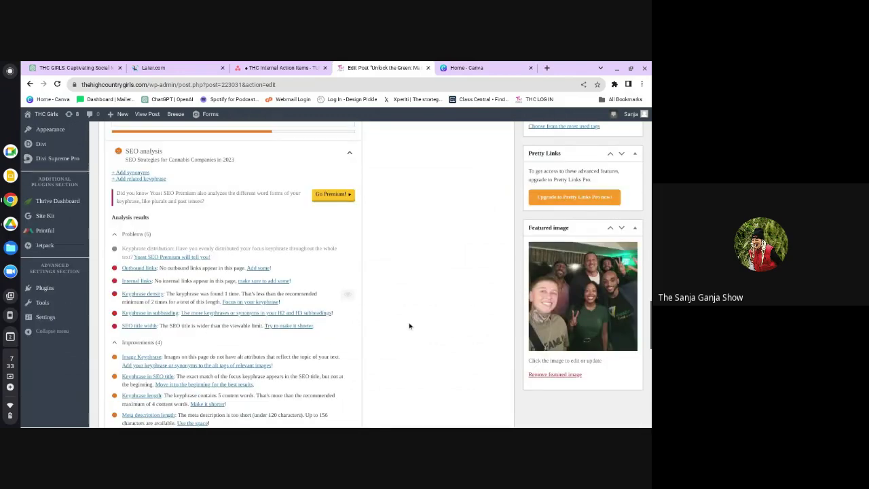
scroll(408, 330, down, 1)
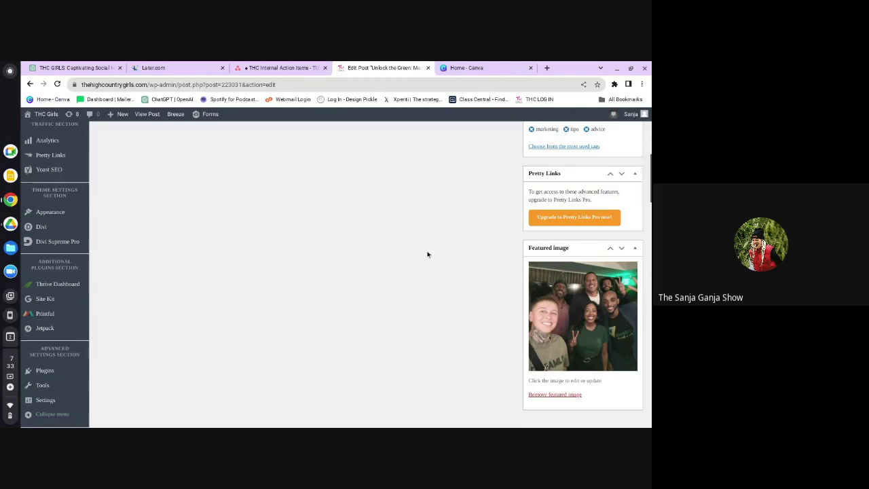
- Select the Yoast focus keyphrase text again
scroll(427, 255, down, 2)
scroll(427, 254, down, 5)
scroll(225, 261, down, 10)
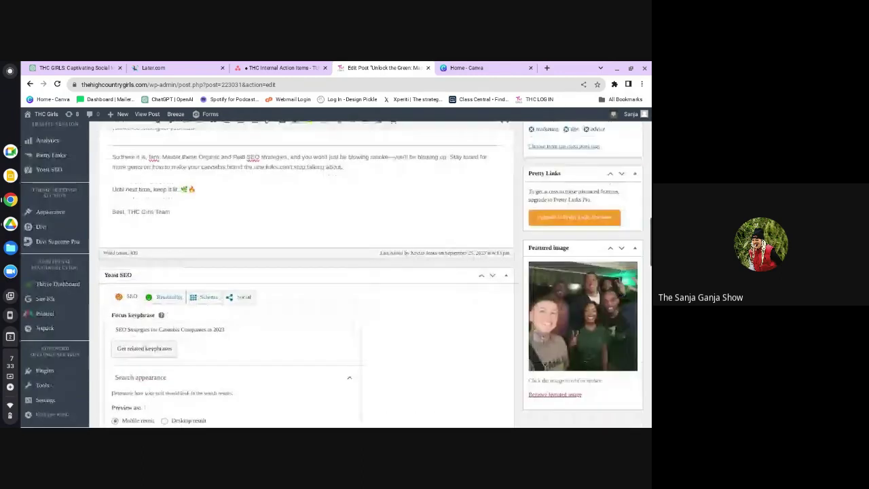
scroll(226, 261, down, 5)
scroll(225, 261, up, 2)
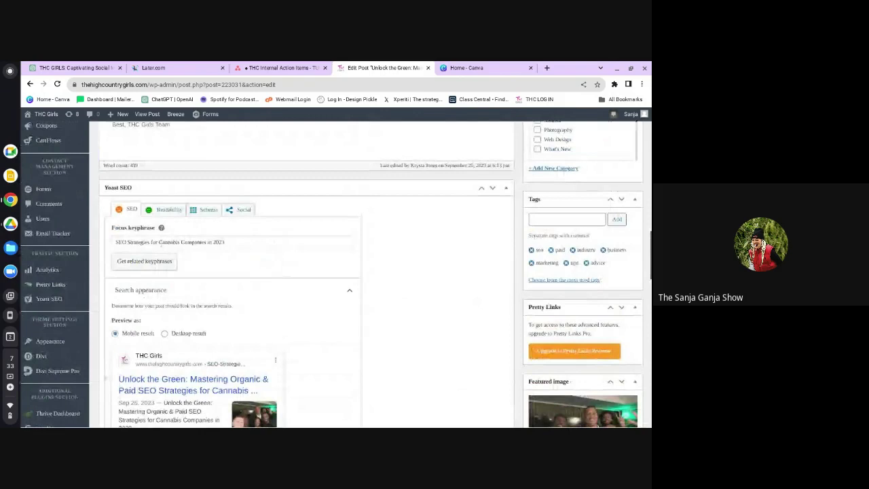
triple_click(204, 242)
key(ctrl+c)
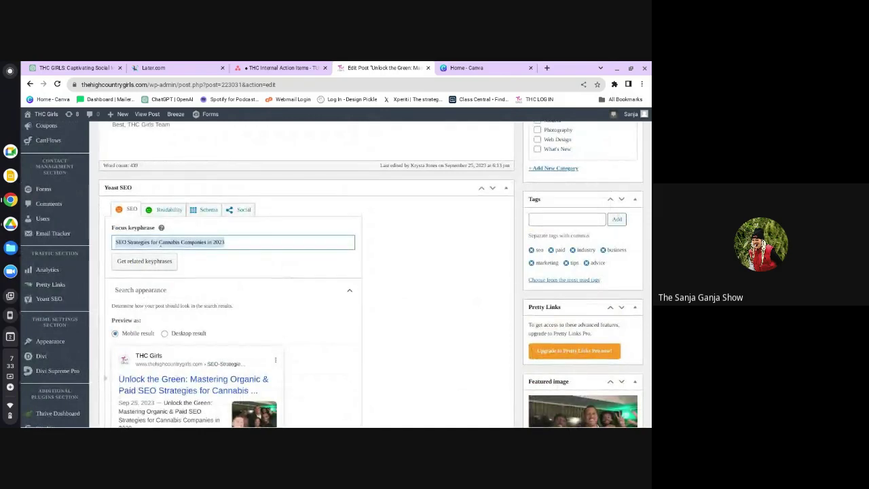
- Append 'with' after '2023' at the end of the meta description
scroll(306, 272, down, 3)
scroll(305, 272, down, 1)
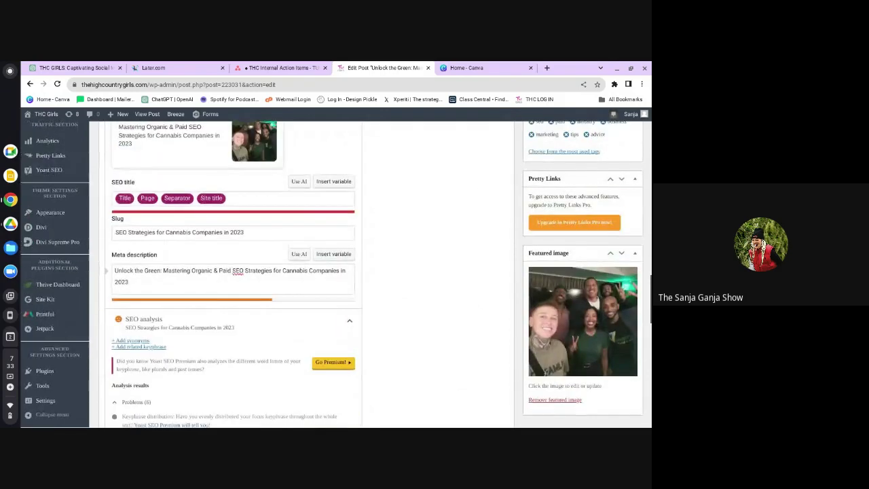
click(165, 284)
scroll(165, 284, up, 1)
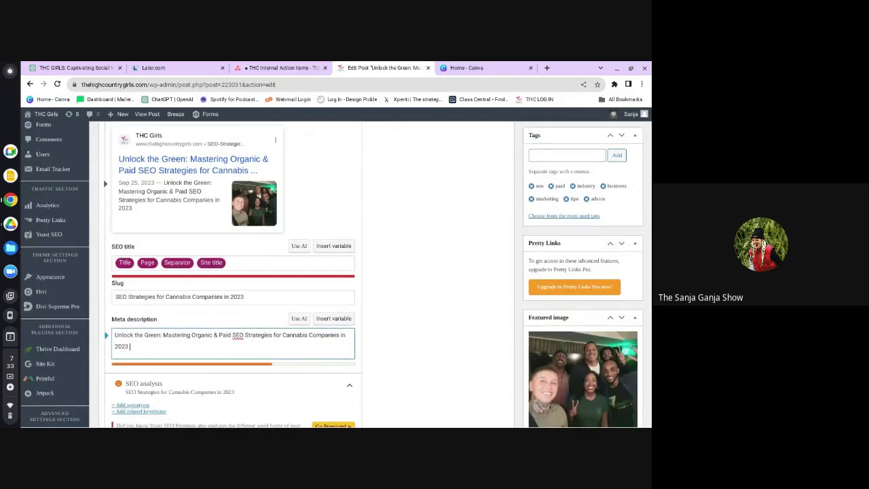
text(with)
- Deselect the keyphrase in the intro paragraph, leaving the cursor at its end
scroll(371, 343, up, 5)
scroll(305, 272, up, 2)
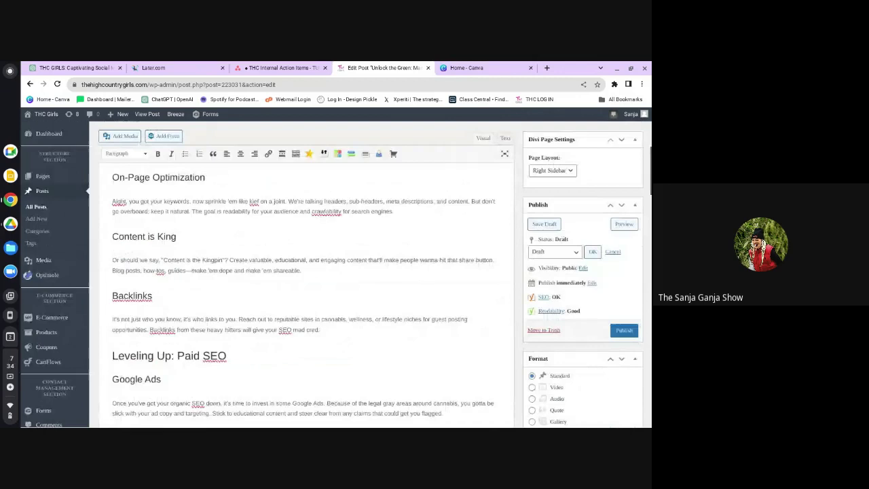
scroll(169, 267, up, 5)
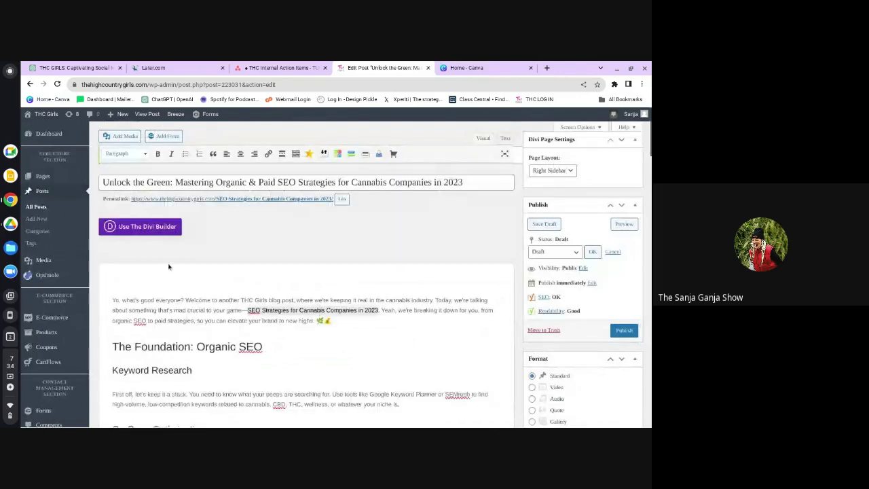
click(341, 320)
click(340, 320)
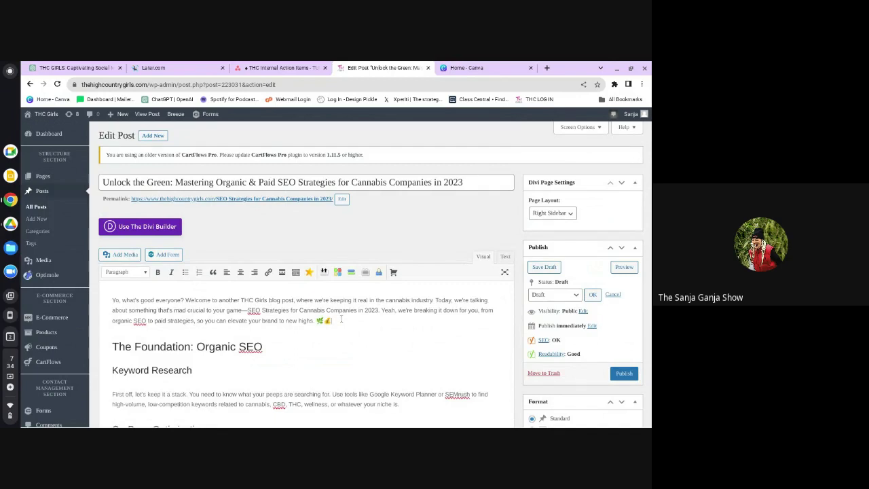
- Add a "SEO Strategies for Cannabis Companies in 2023" line under 'The Foundation: Organic SEO' heading
click(271, 345)
key(Return)
key(ctrl+v)
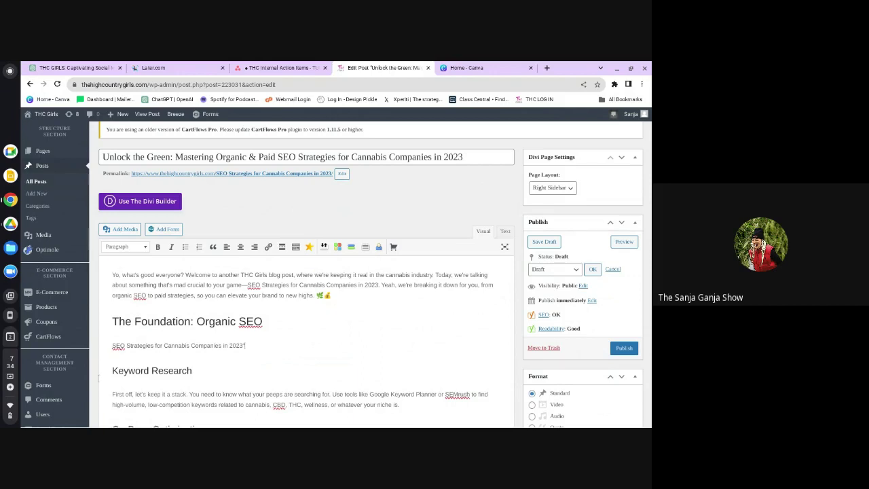
click(111, 345)
text(")
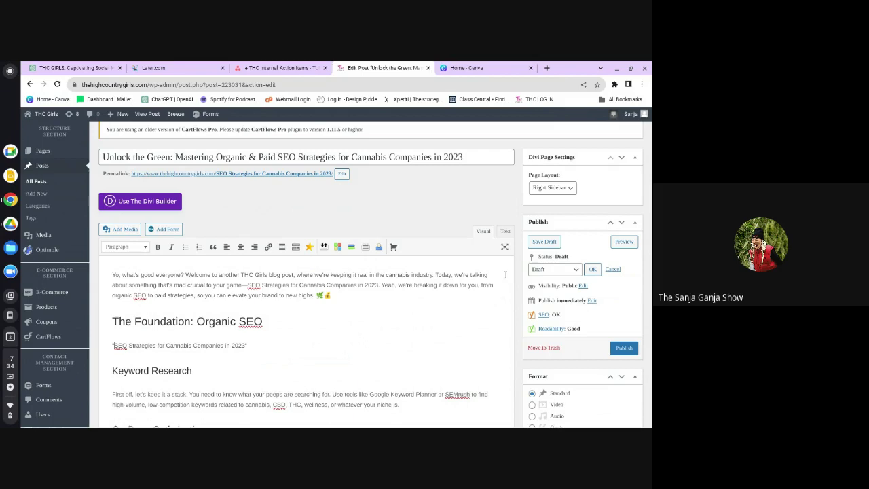
scroll(505, 275, down, 1)
scroll(405, 316, down, 8)
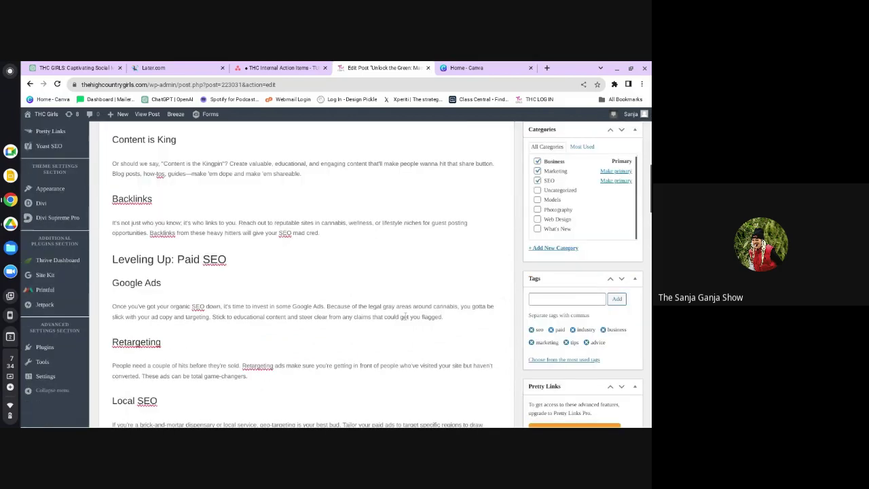
scroll(405, 316, down, 10)
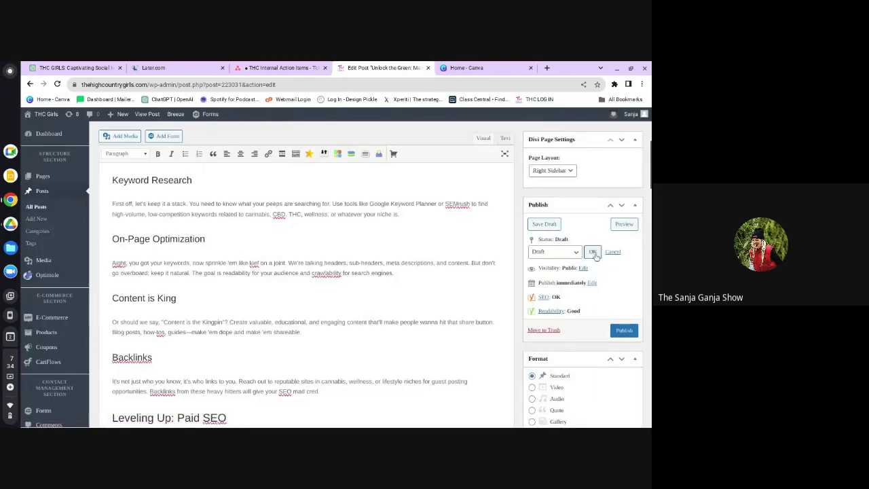
- Leave the status on Draft and publish the 'Unlock the Green' post
click(564, 252)
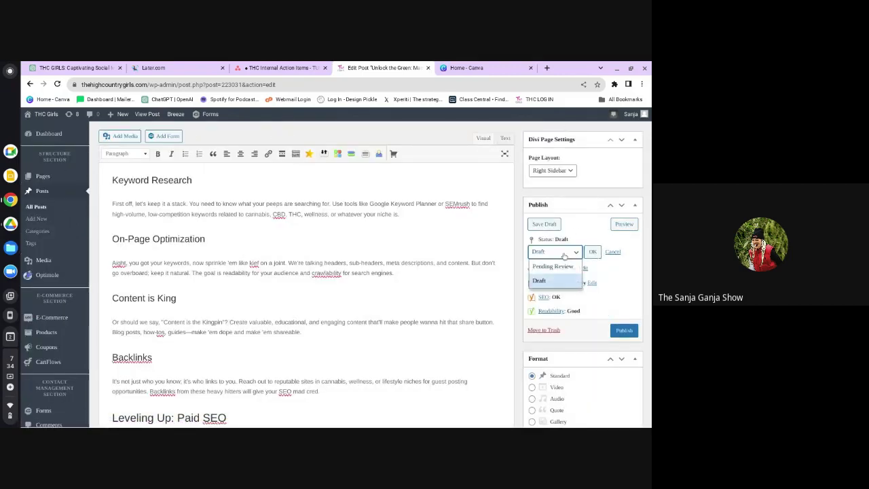
click(572, 278)
click(623, 330)
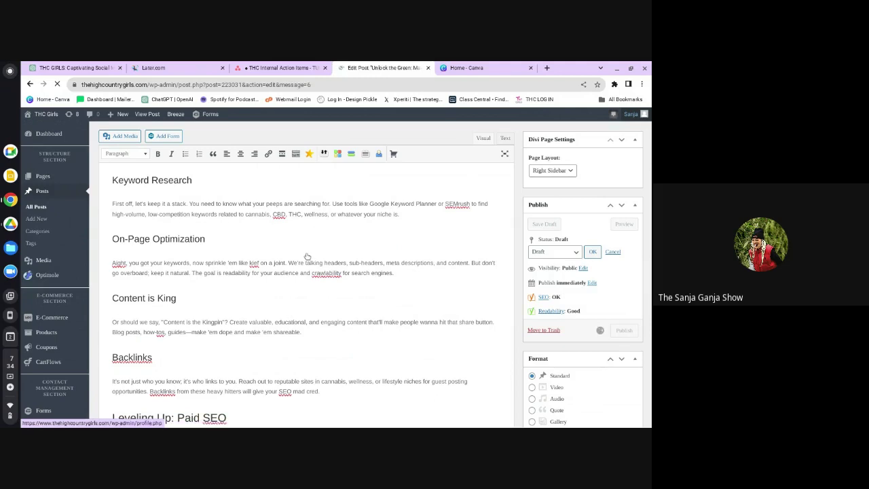
scroll(306, 256, down, 1)
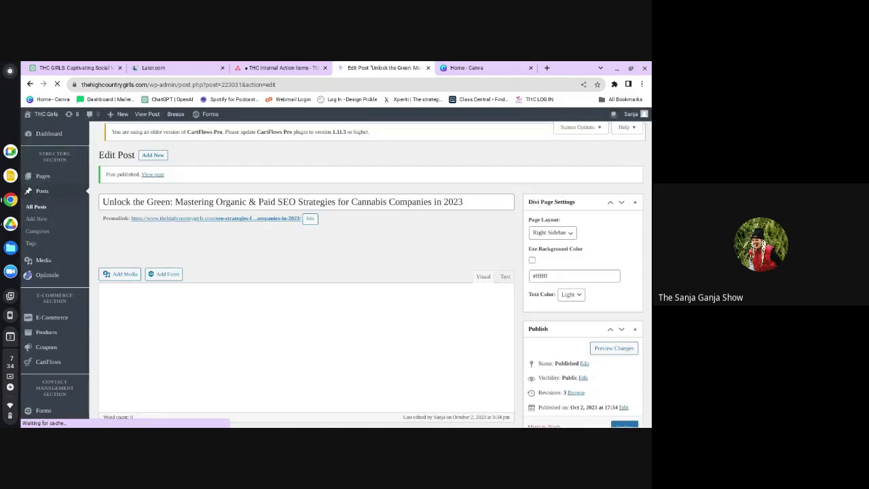
scroll(305, 272, down, 10)
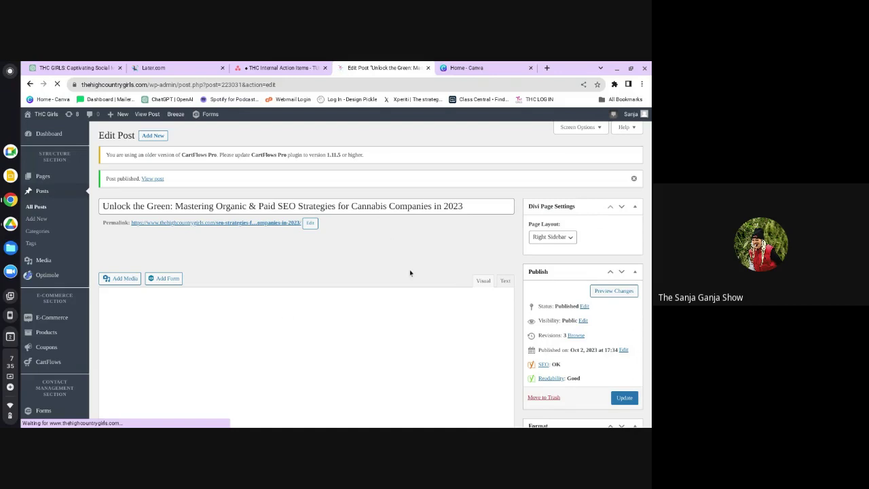
scroll(373, 242, down, 2)
scroll(372, 243, down, 3)
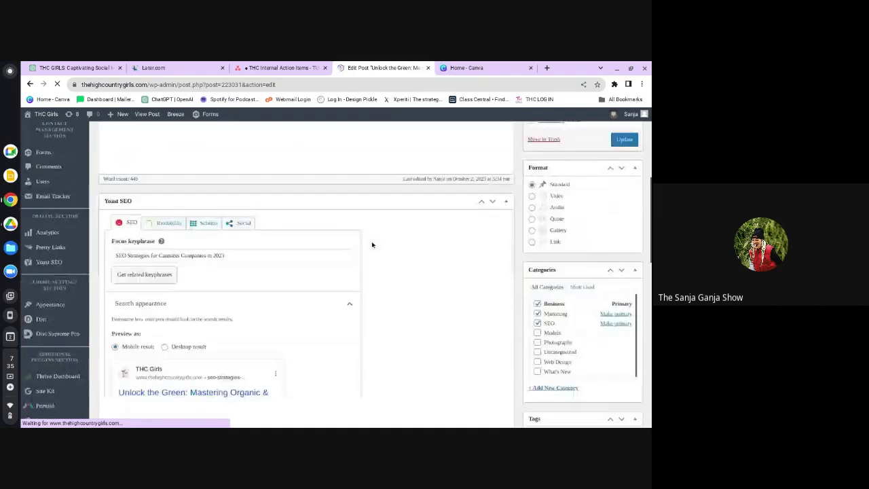
scroll(372, 244, down, 1)
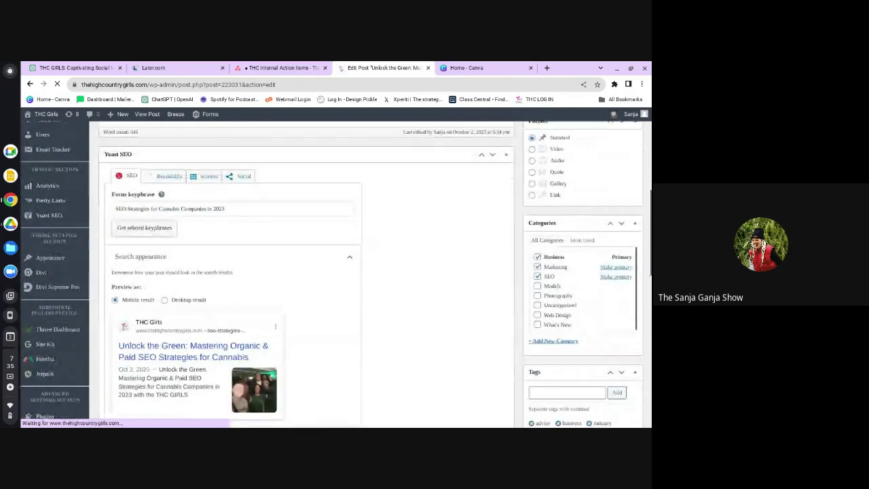
scroll(373, 244, down, 2)
scroll(457, 144, down, 5)
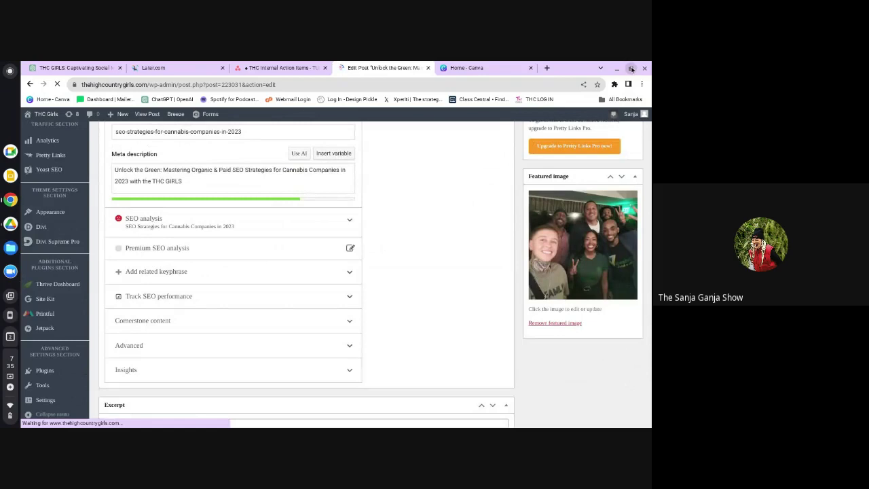
- Restore down the browser window holding the post editor
click(632, 69)
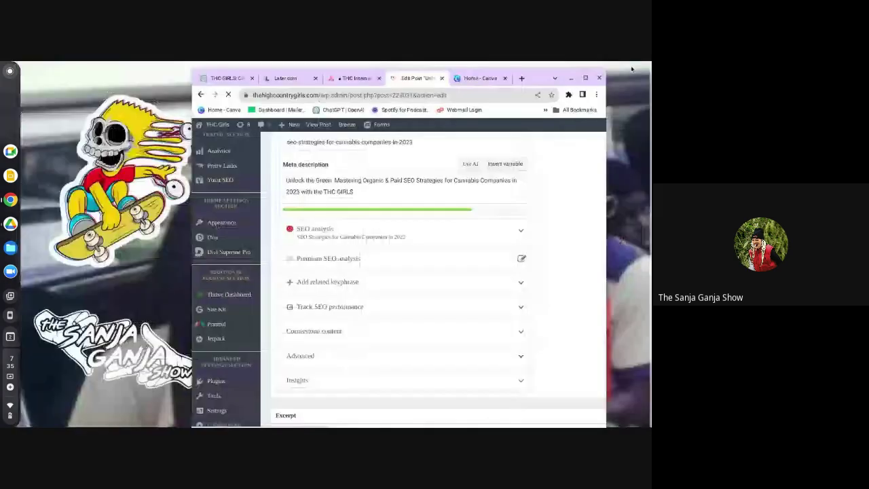